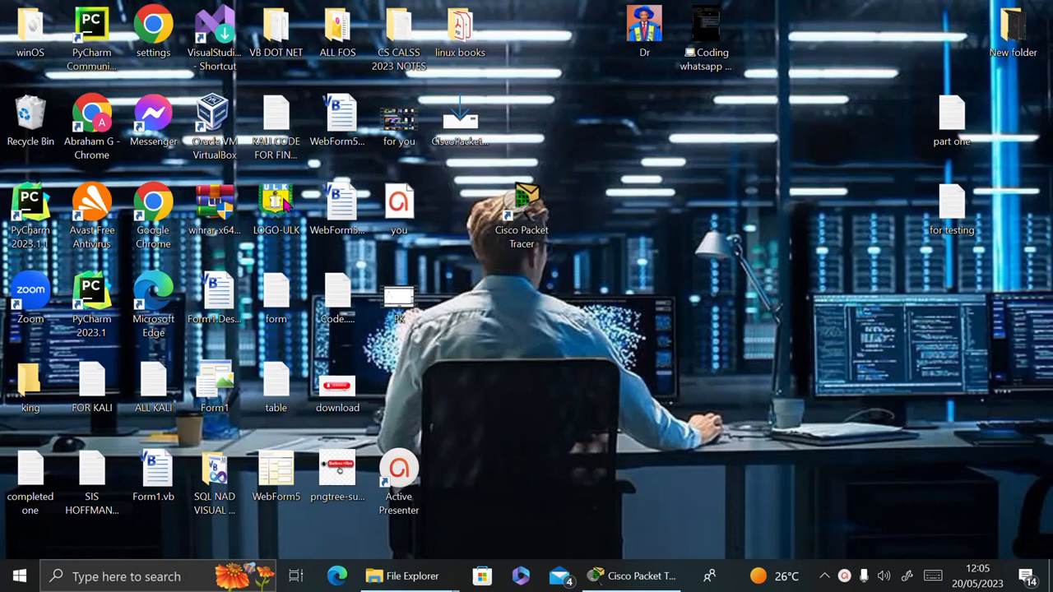
Open Chrome, search Google for cisco packet tracer, and open the Packet Tracer Network page for downloading version 8.2.1.
double_click(94, 117)
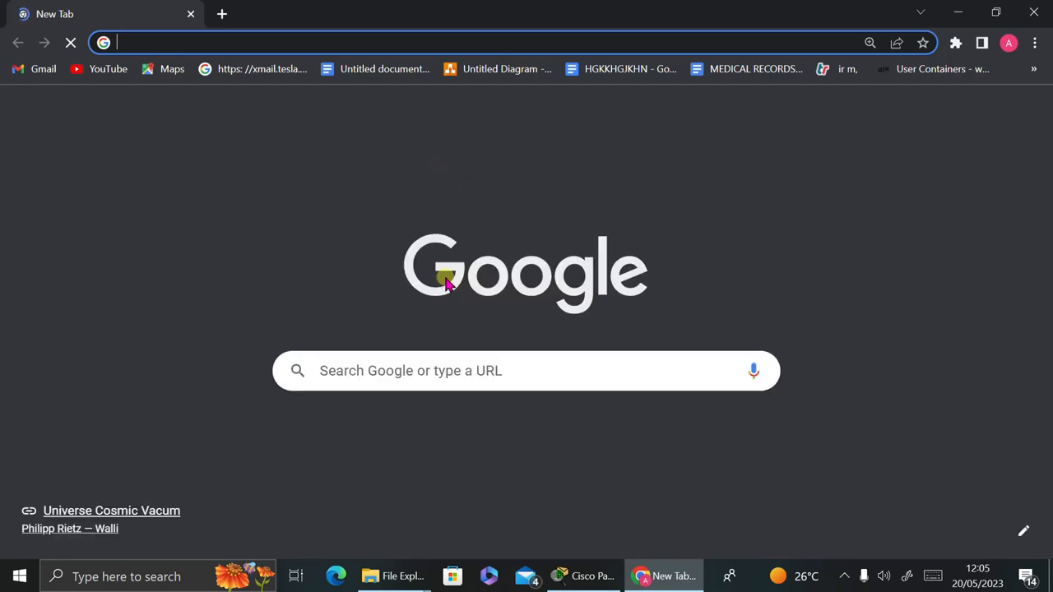
left_click(420, 371)
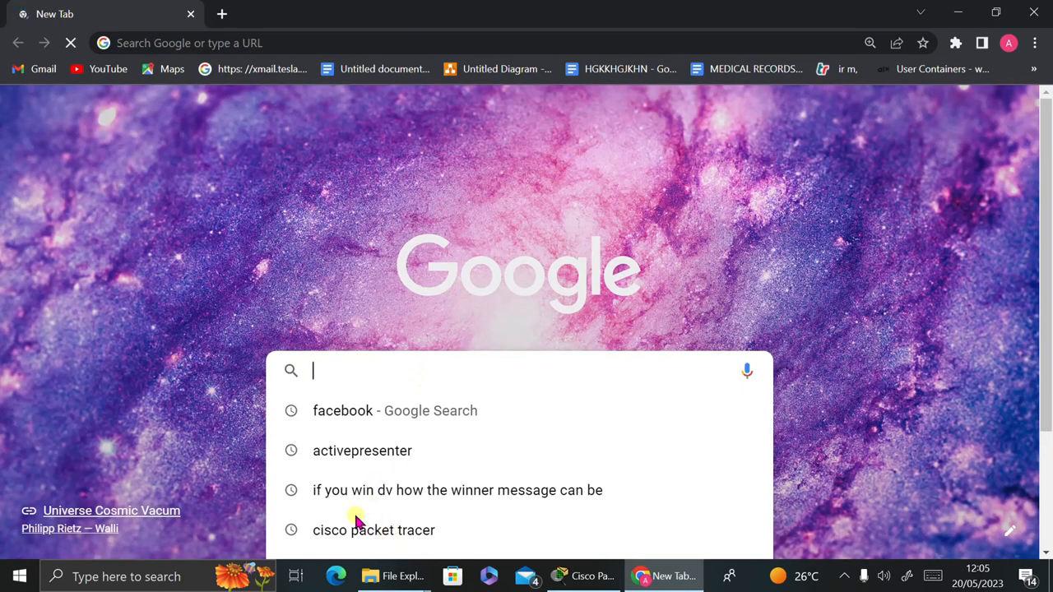
left_click(414, 532)
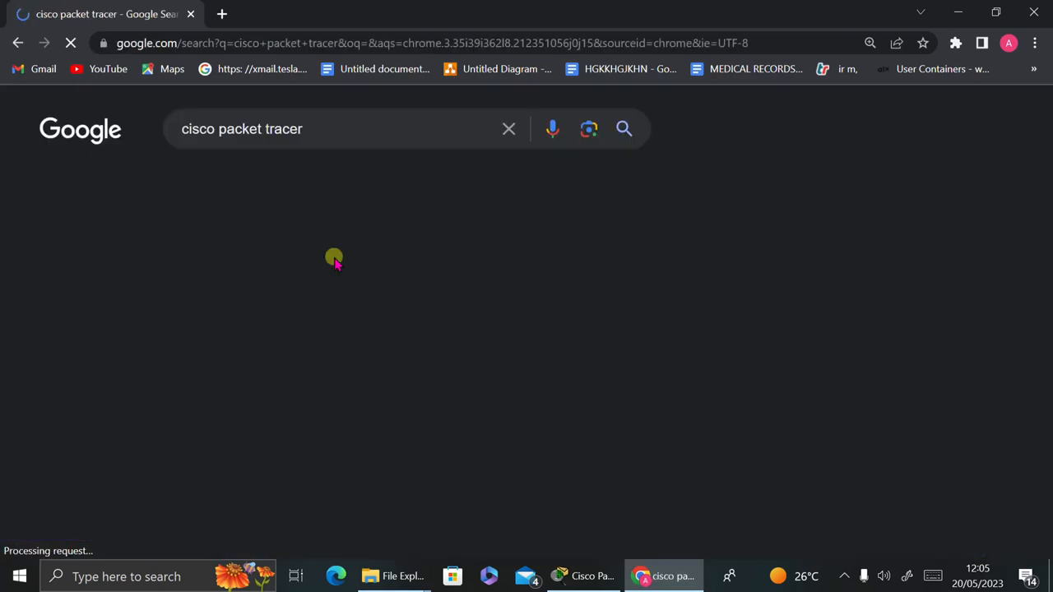
scroll(334, 261, "down", 1)
scroll(335, 261, "down", 1)
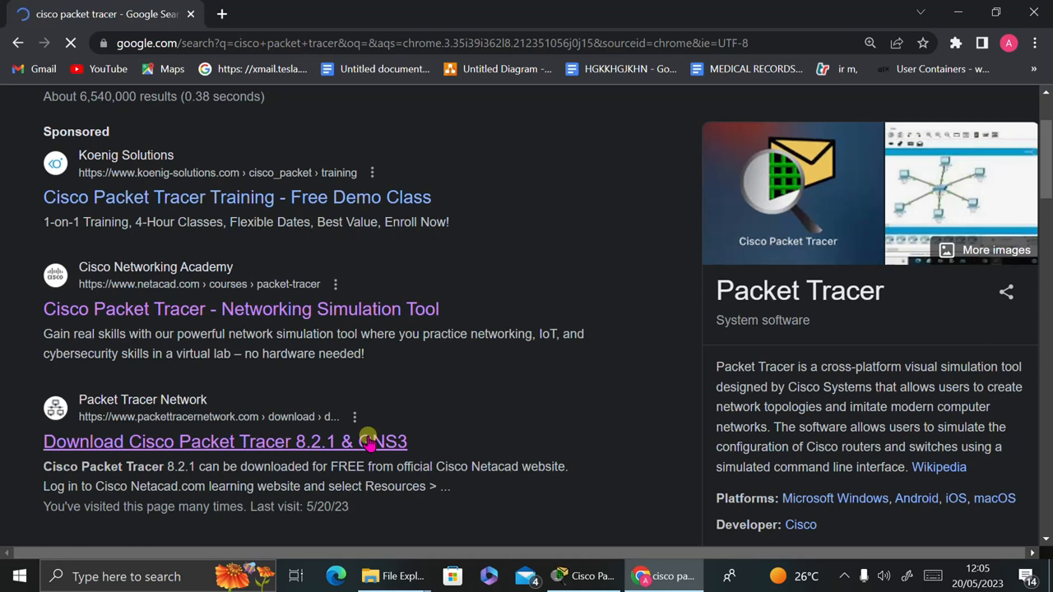
left_click(280, 443)
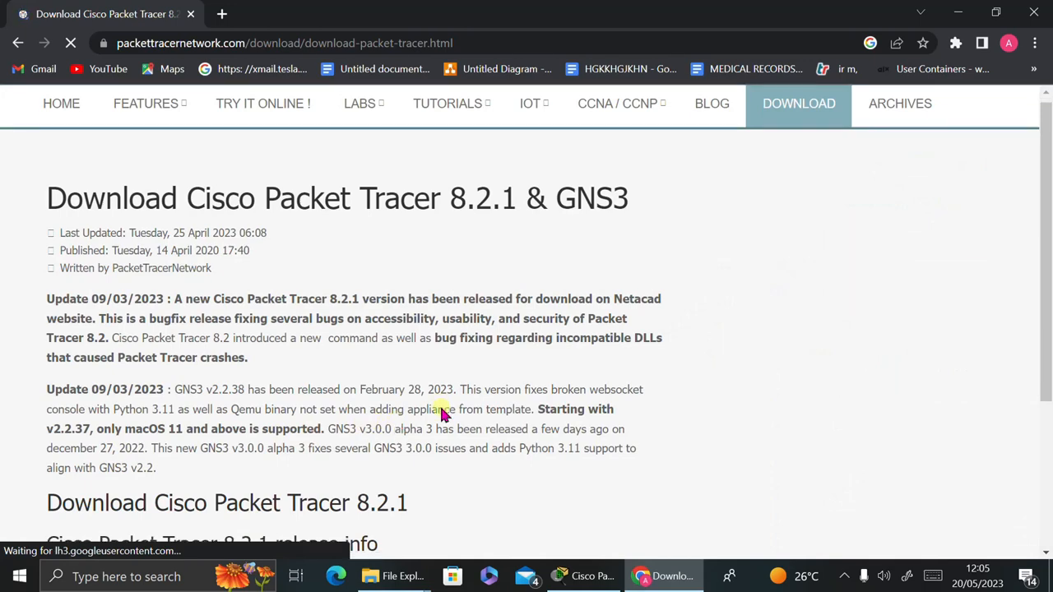
Read through the Packet Tracer 8.2.1 download page down to the list of installer files and checksums.
scroll(441, 413, "down", 3)
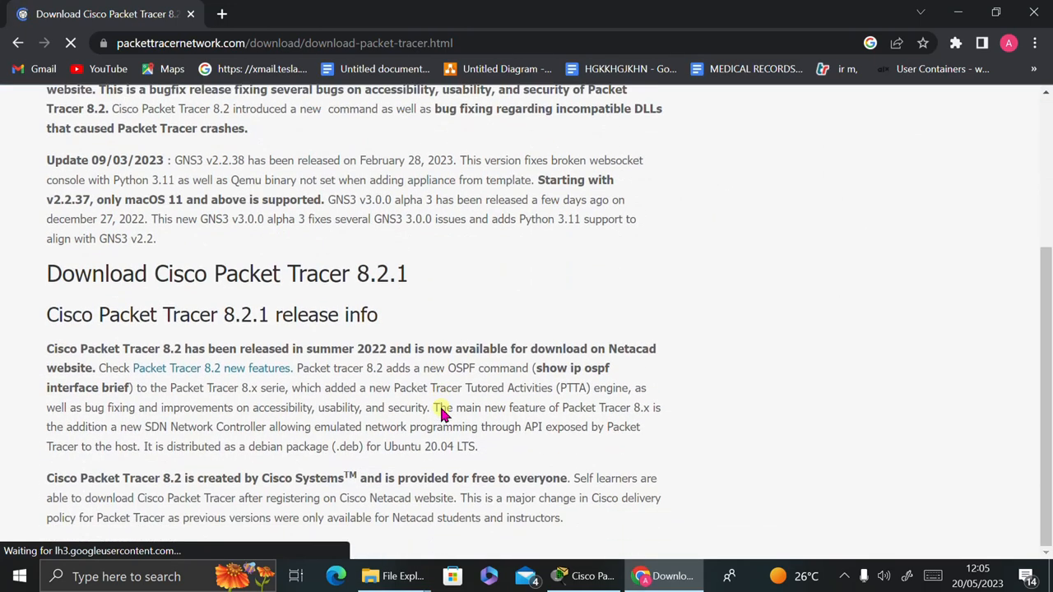
scroll(442, 414, "down", 5)
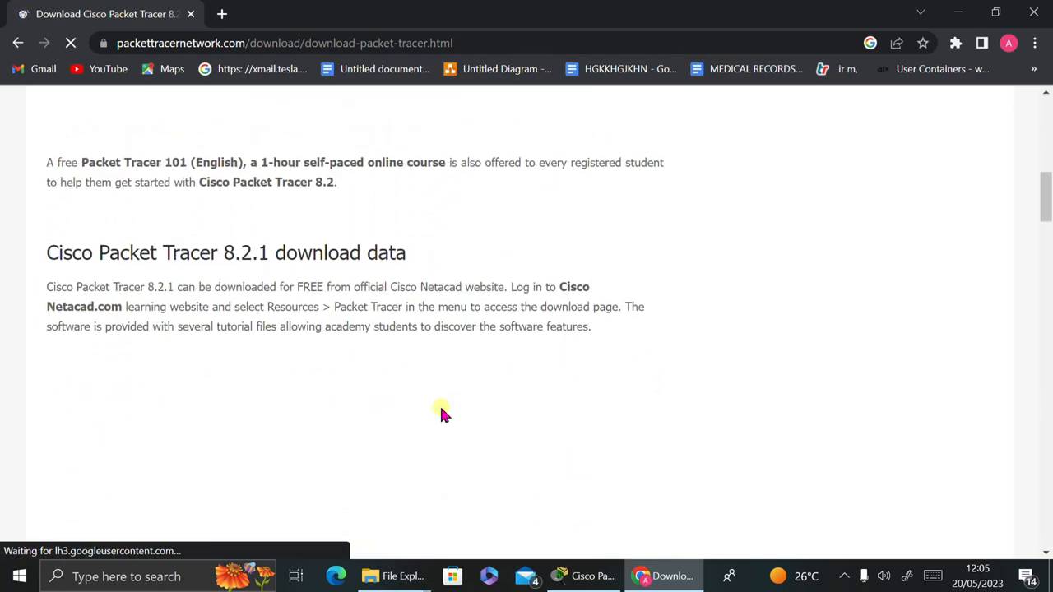
scroll(441, 414, "down", 2)
scroll(442, 413, "up", 4)
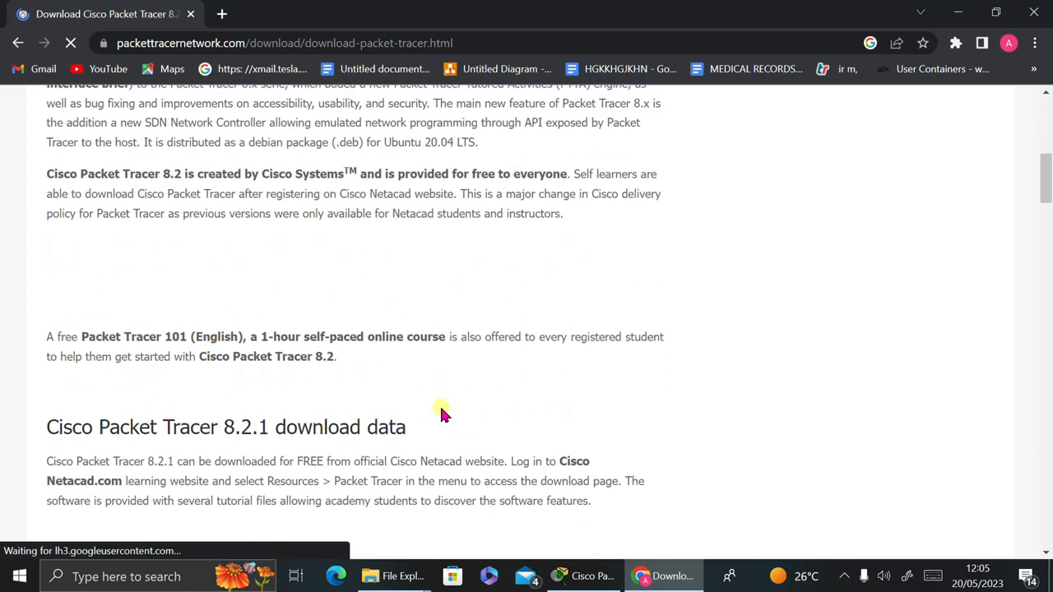
scroll(441, 413, "down", 6)
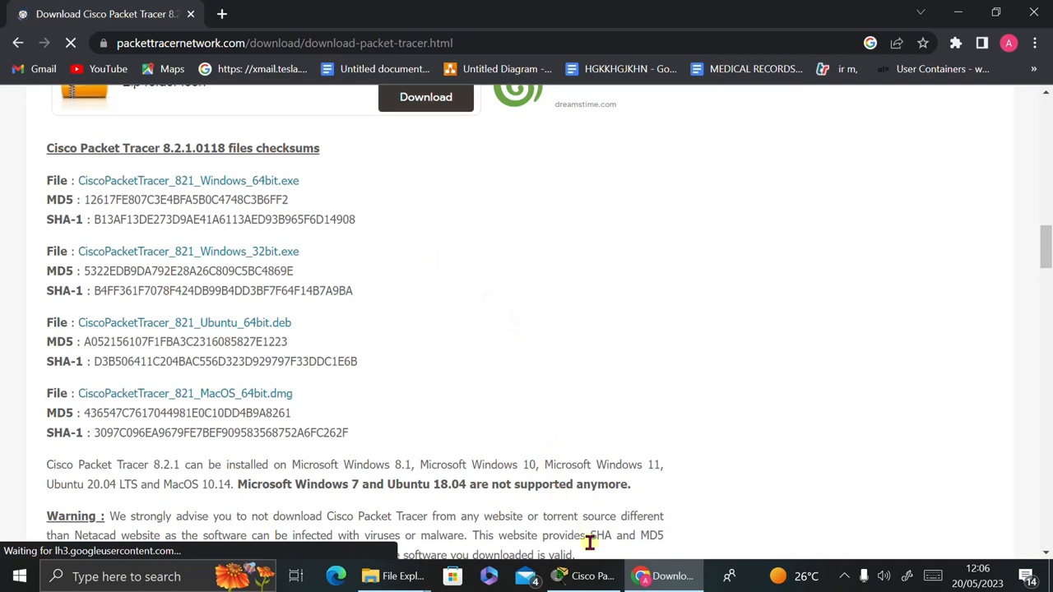
Switch to Cisco Packet Tracer and place an 1841 router in the upper part of the logical workspace.
mouse_move(580, 580)
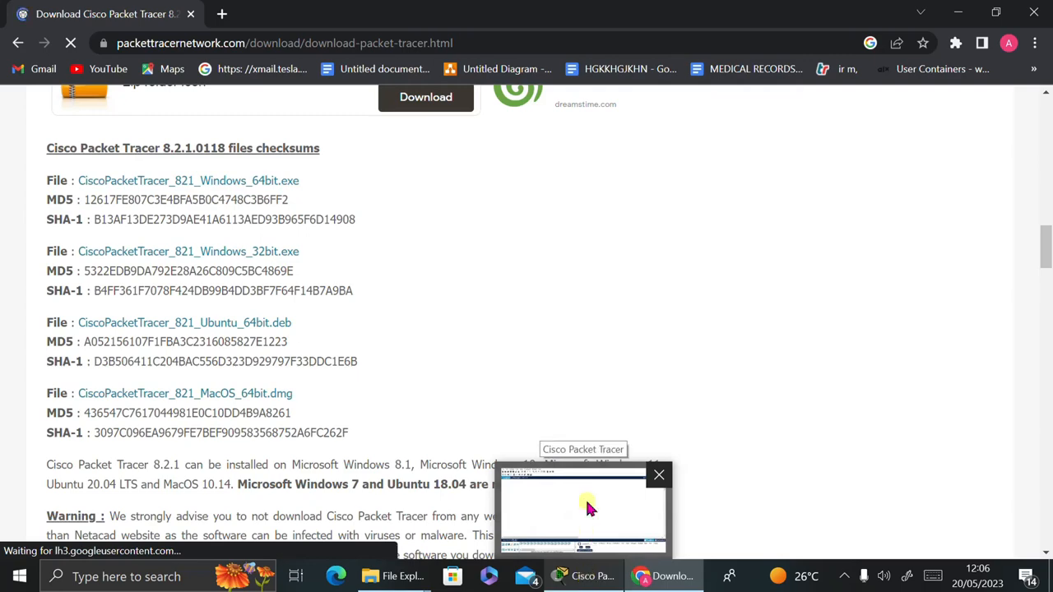
left_click(586, 495)
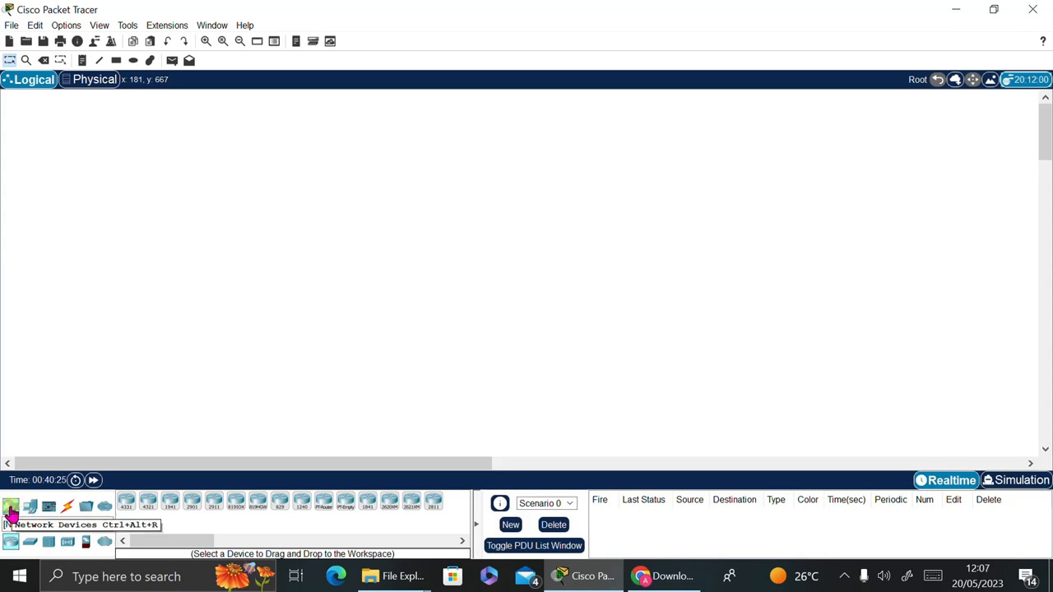
left_click(31, 547)
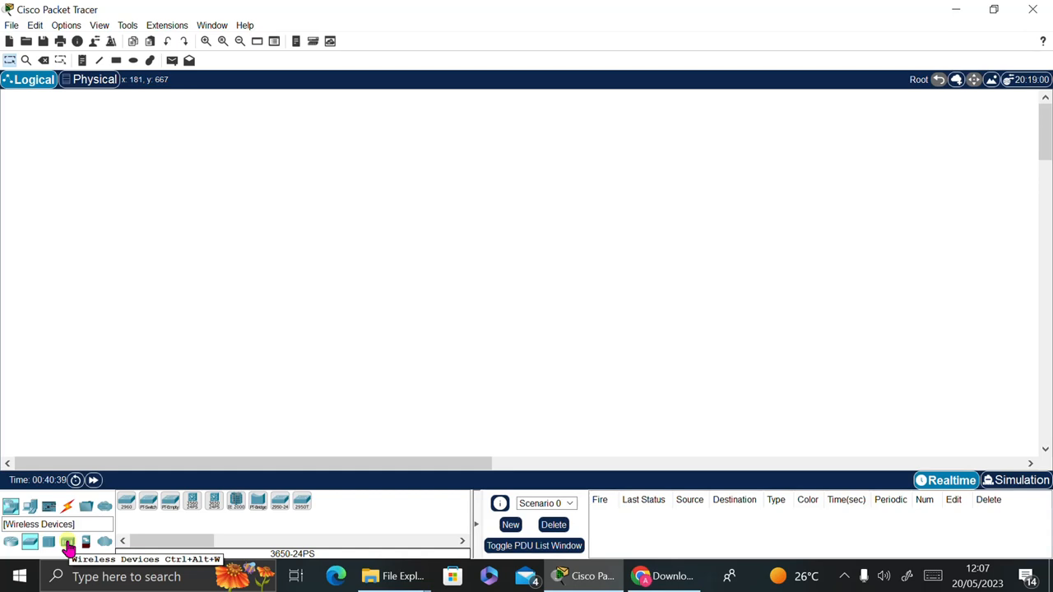
left_click(67, 546)
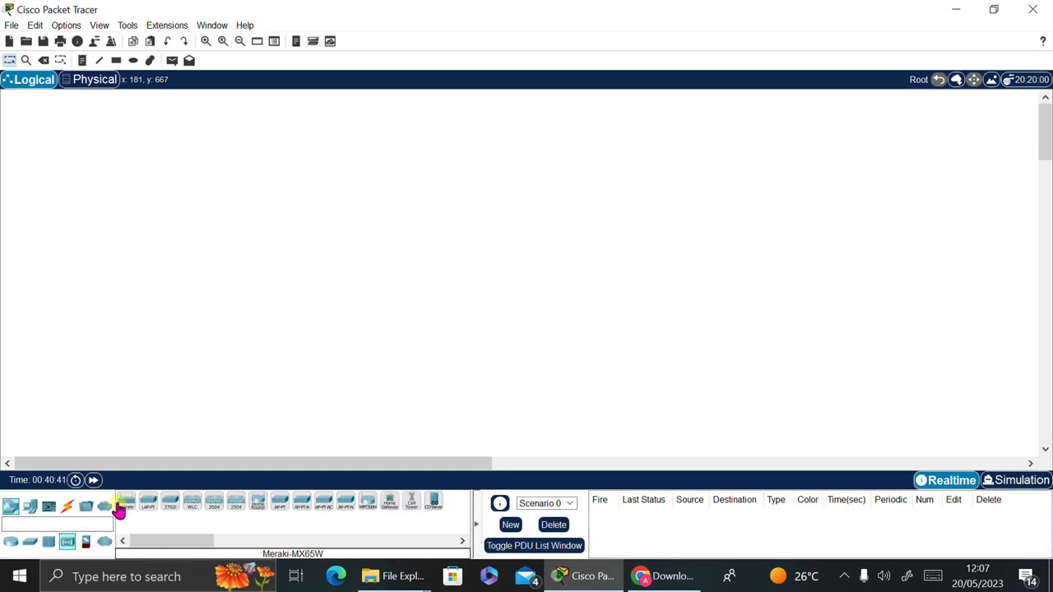
left_click(12, 509)
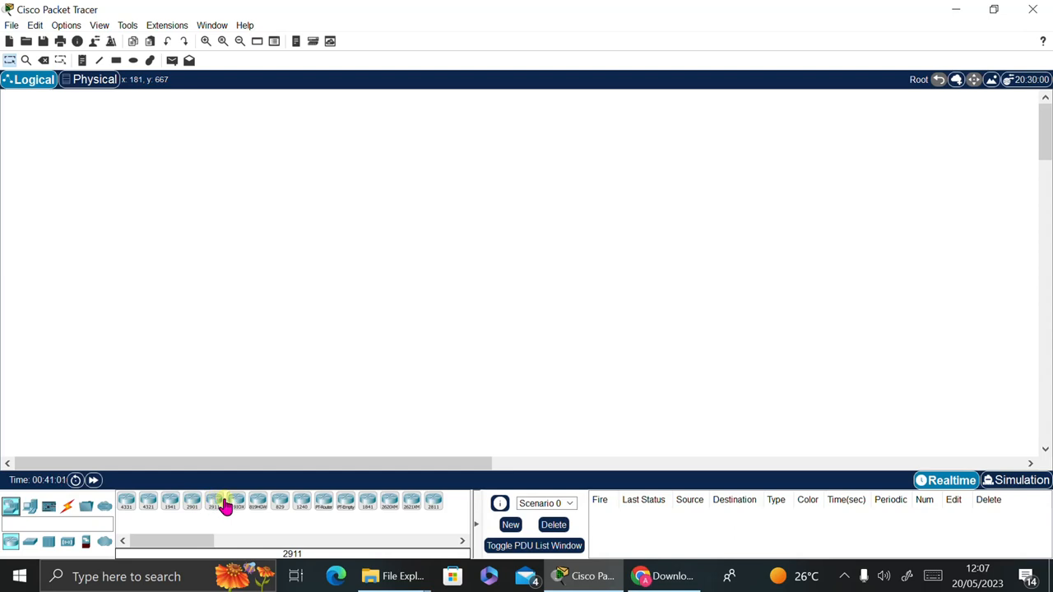
left_click(367, 503)
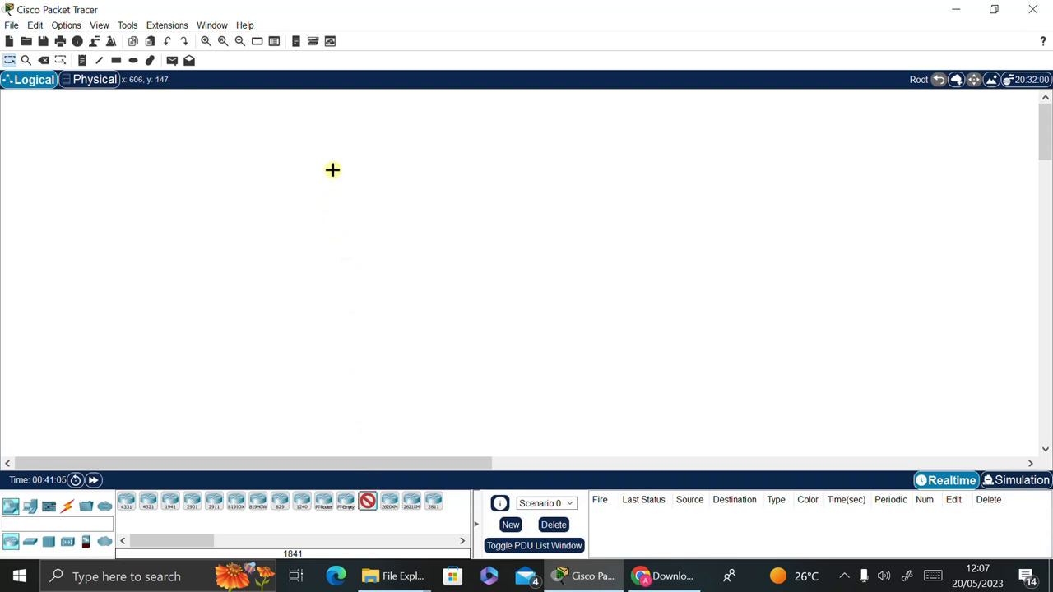
left_click(332, 169)
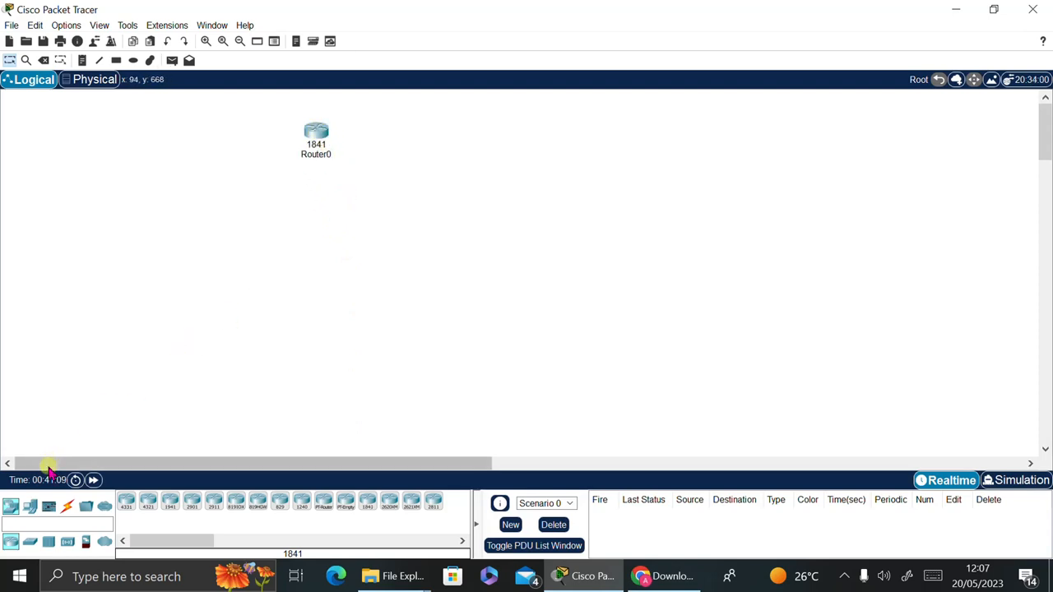
Add two PC end devices below the router, one on each side.
left_click(29, 510)
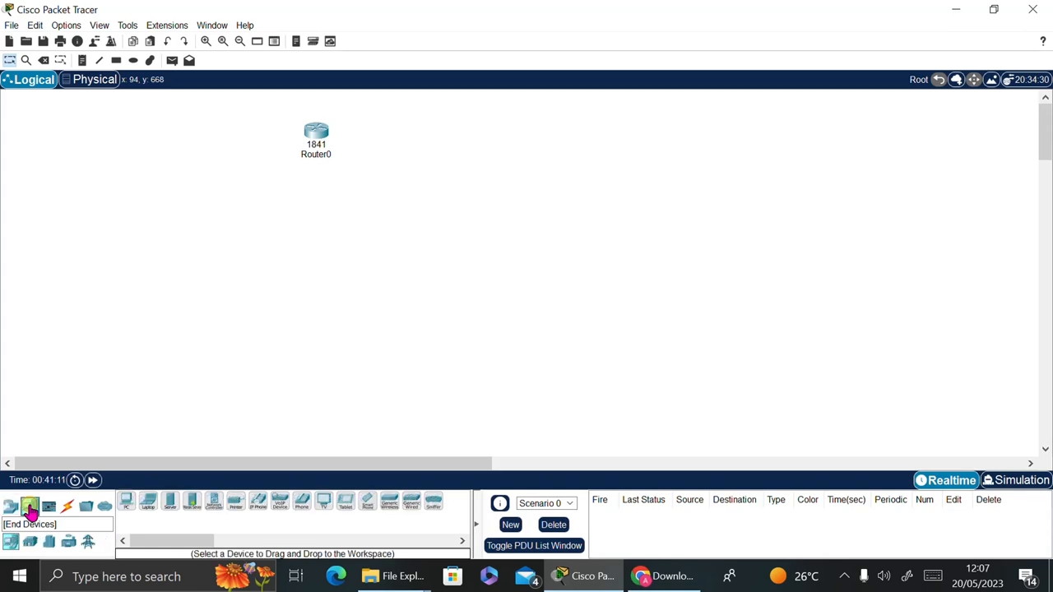
left_click(136, 506)
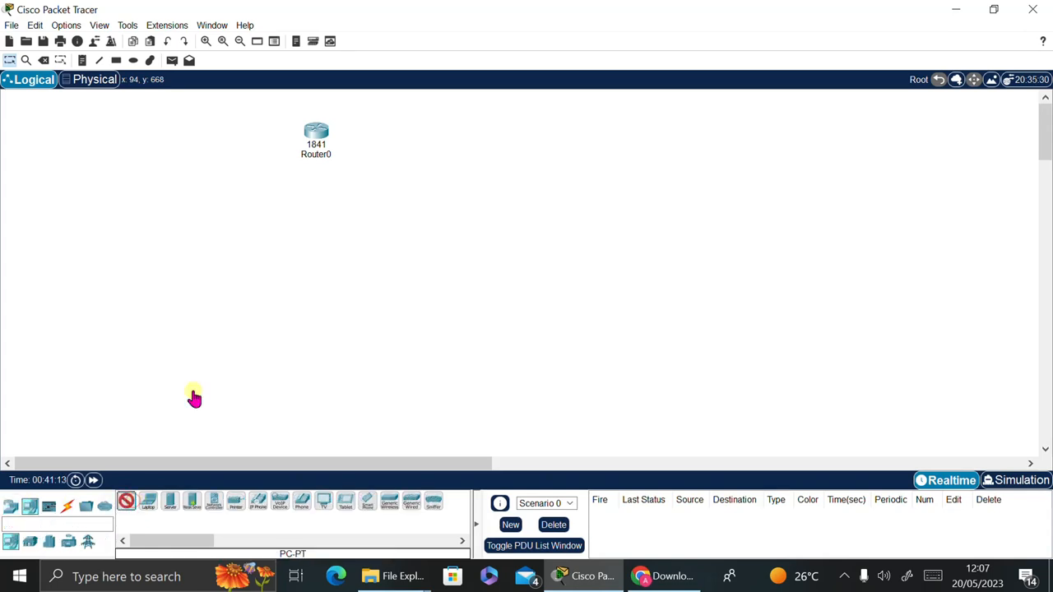
left_click(263, 273)
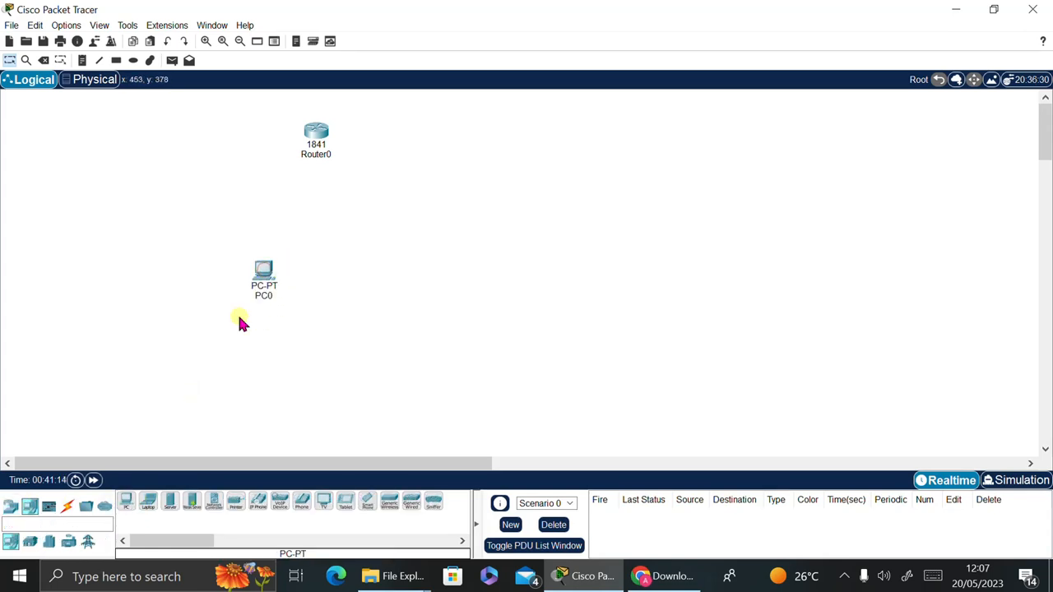
left_click(126, 502)
left_click(413, 280)
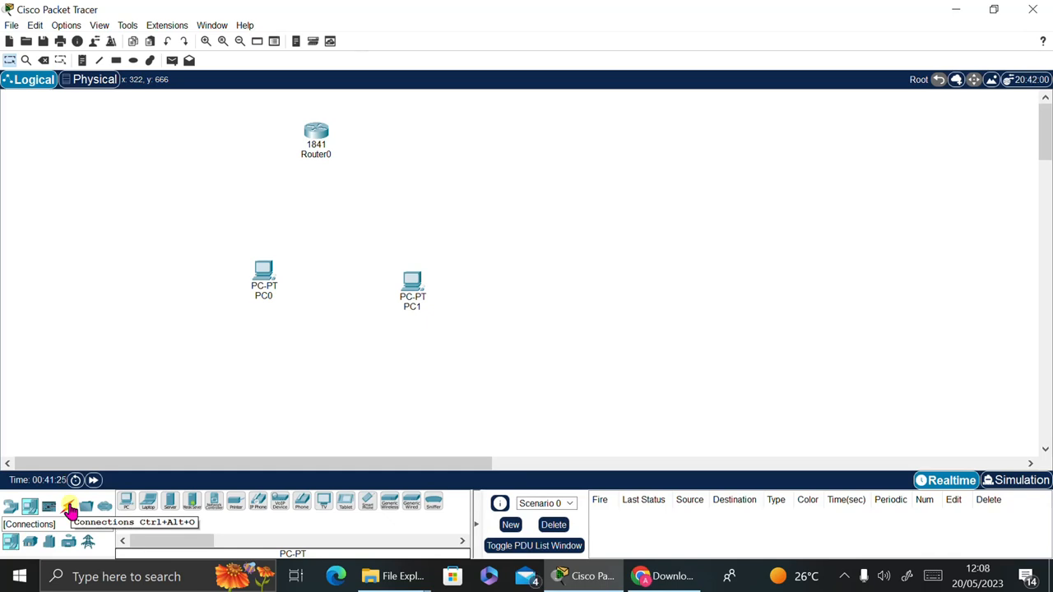
Bring up the connection types and shift PC0 and PC1 slightly lower beneath the router.
left_click(70, 508)
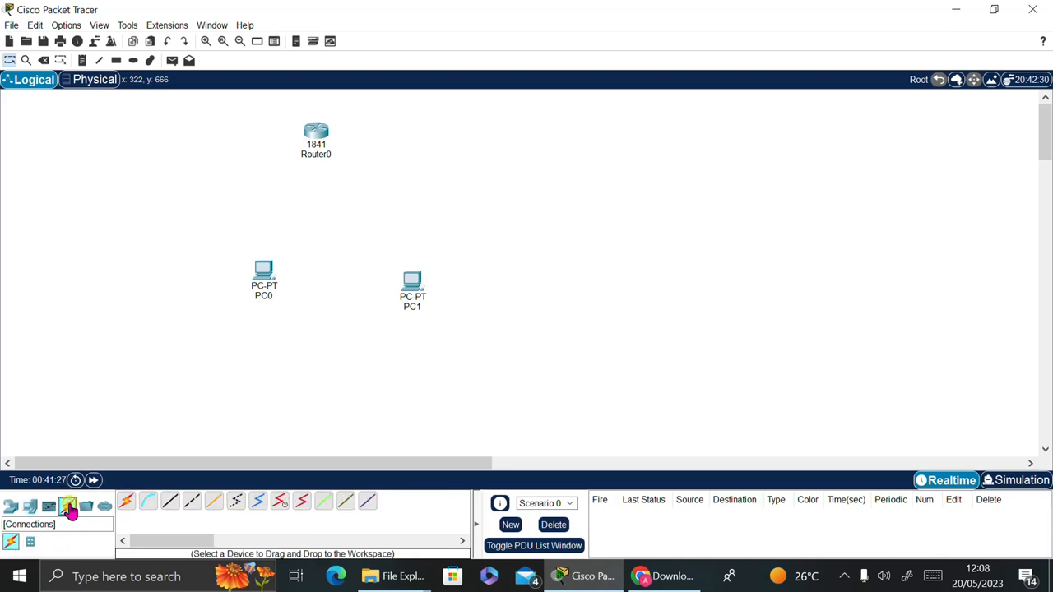
left_click(125, 504)
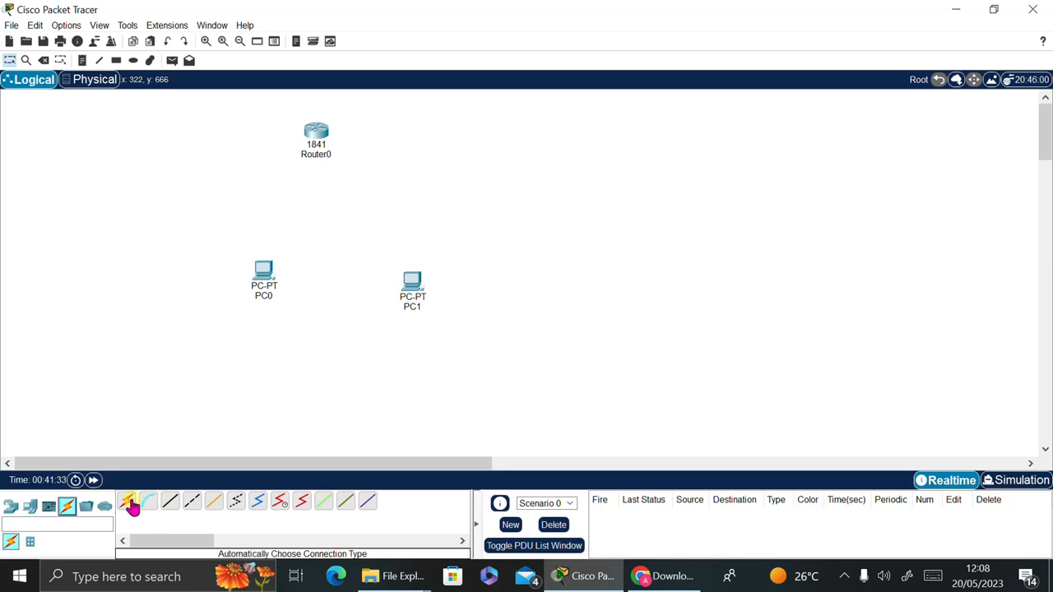
left_click(153, 502)
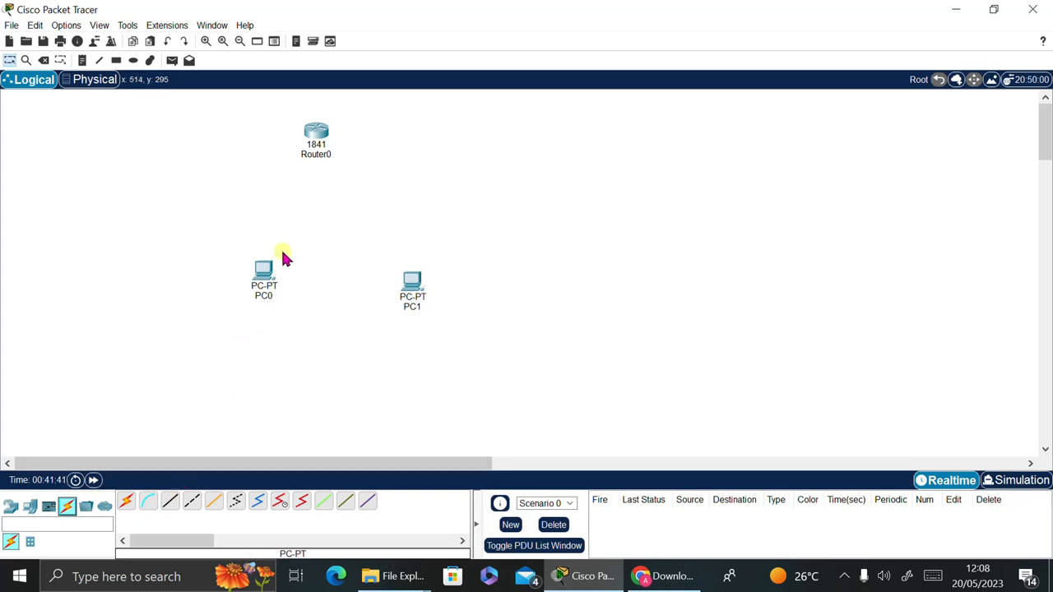
left_click_drag(263, 271, 257, 294)
left_click_drag(407, 288, 411, 306)
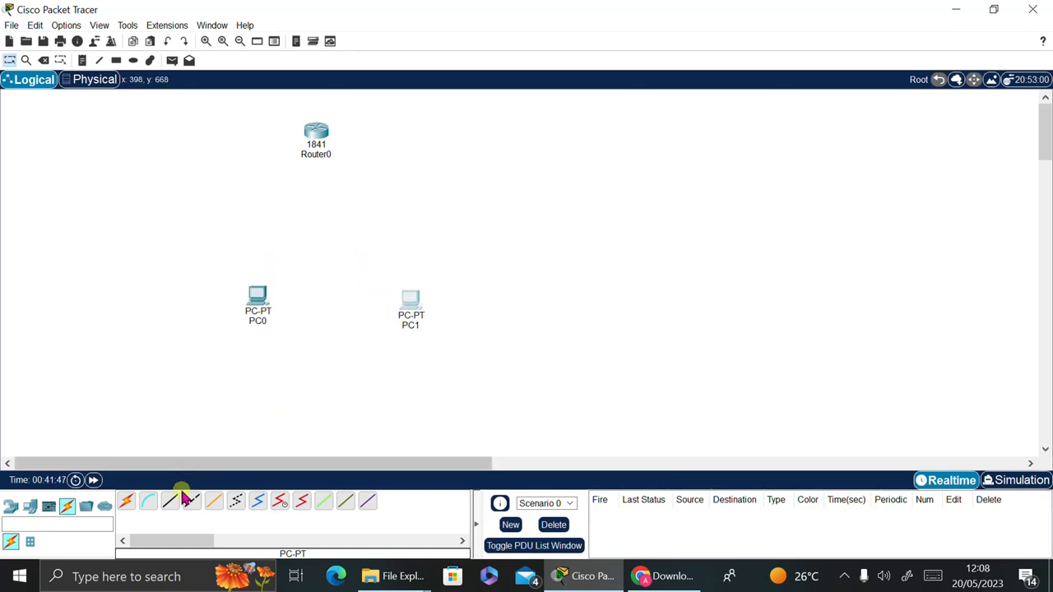
Cable Router0 to PC0 and to PC1 using the automatically chosen connection type.
left_click(191, 497)
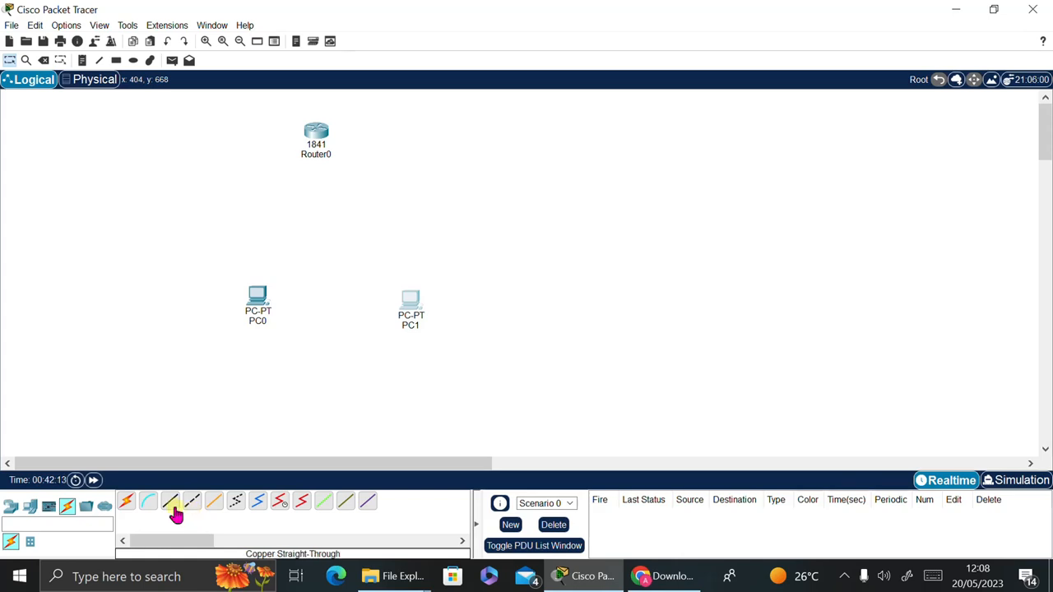
left_click(129, 512)
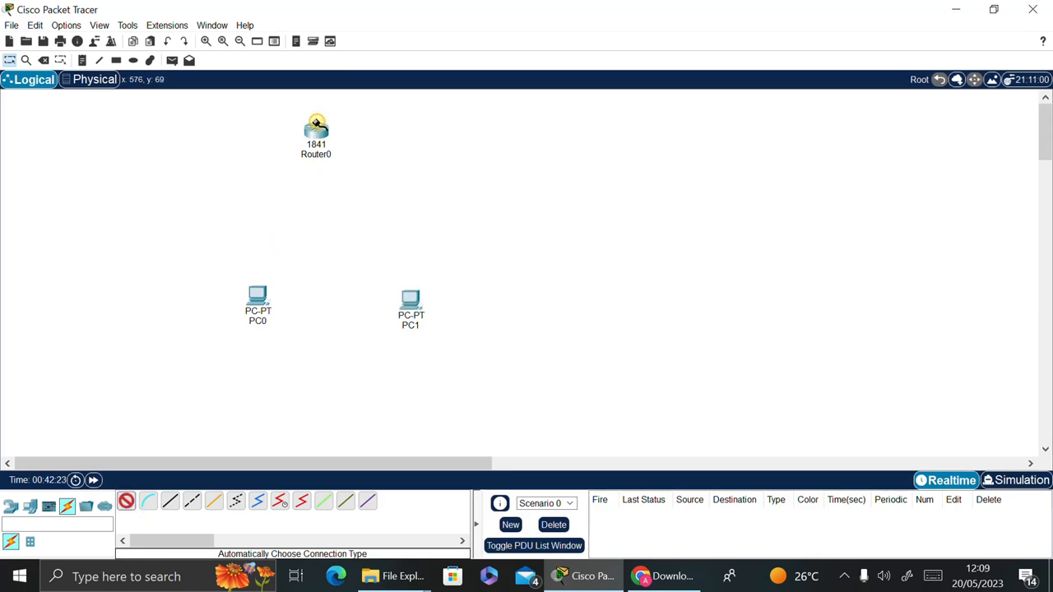
left_click(316, 125)
left_click(259, 296)
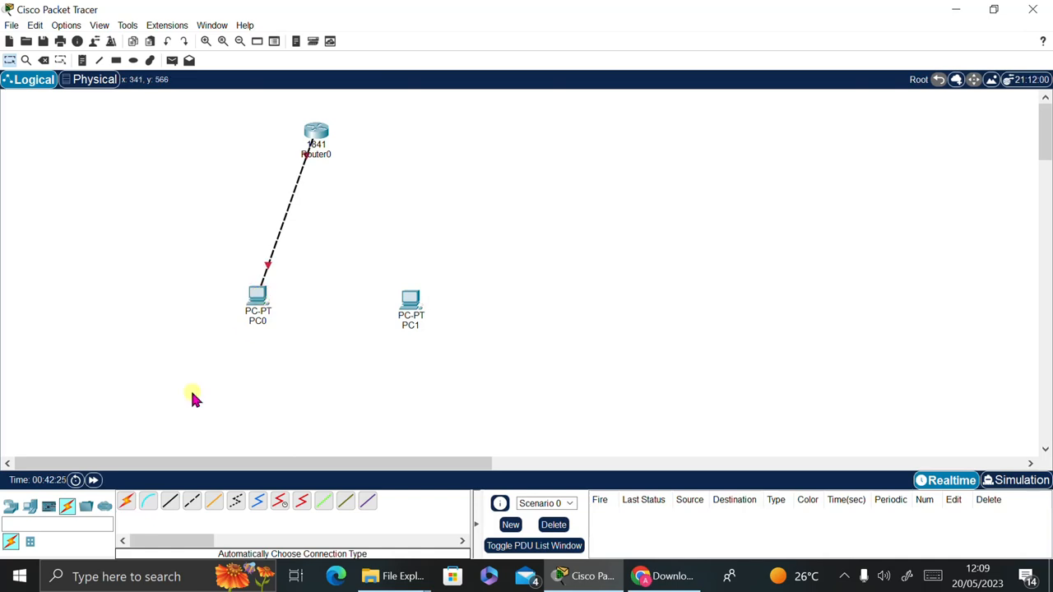
left_click(127, 503)
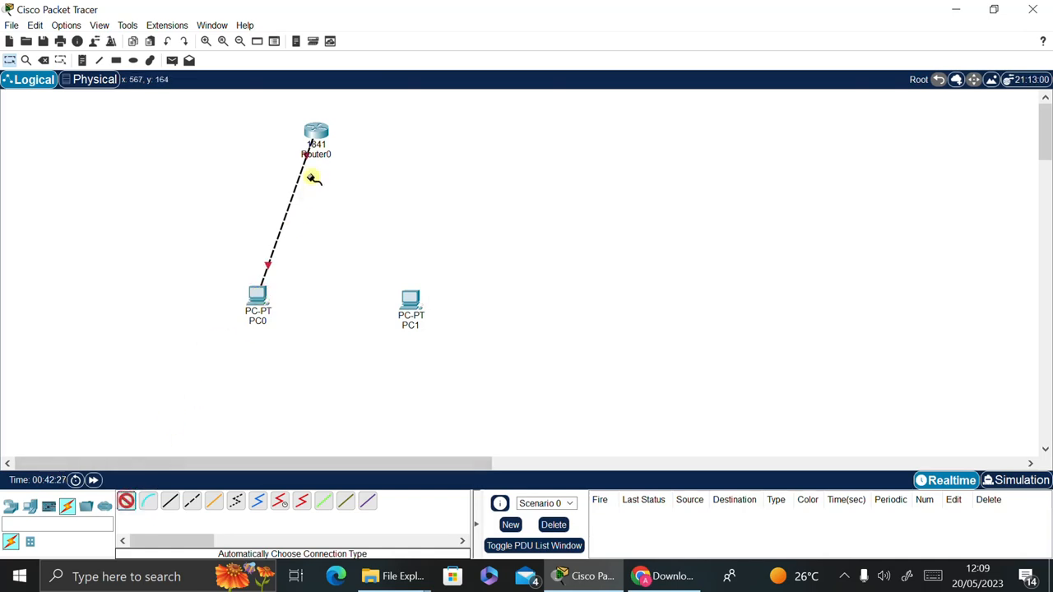
left_click(316, 131)
left_click(409, 299)
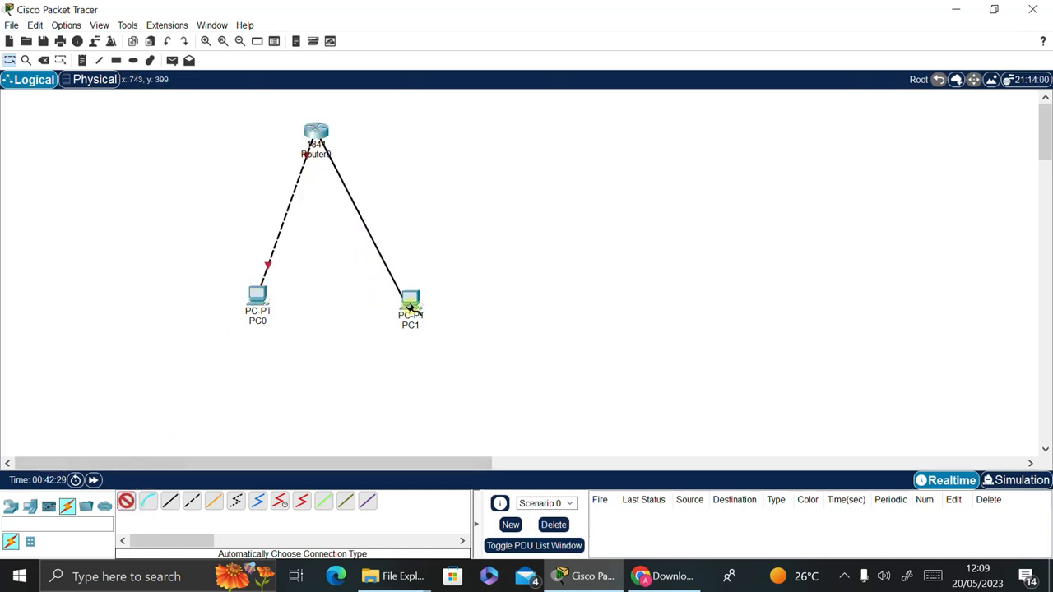
Reposition PC0 and PC1 so they sit roughly level and evenly spread beneath the router.
left_click_drag(415, 307, 426, 294)
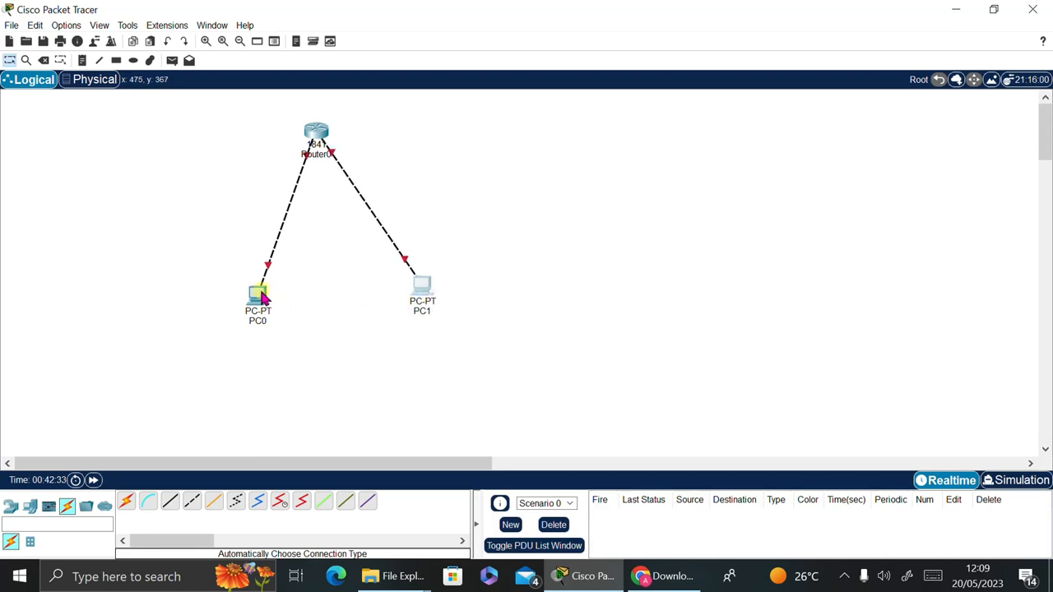
left_click_drag(266, 298, 246, 285)
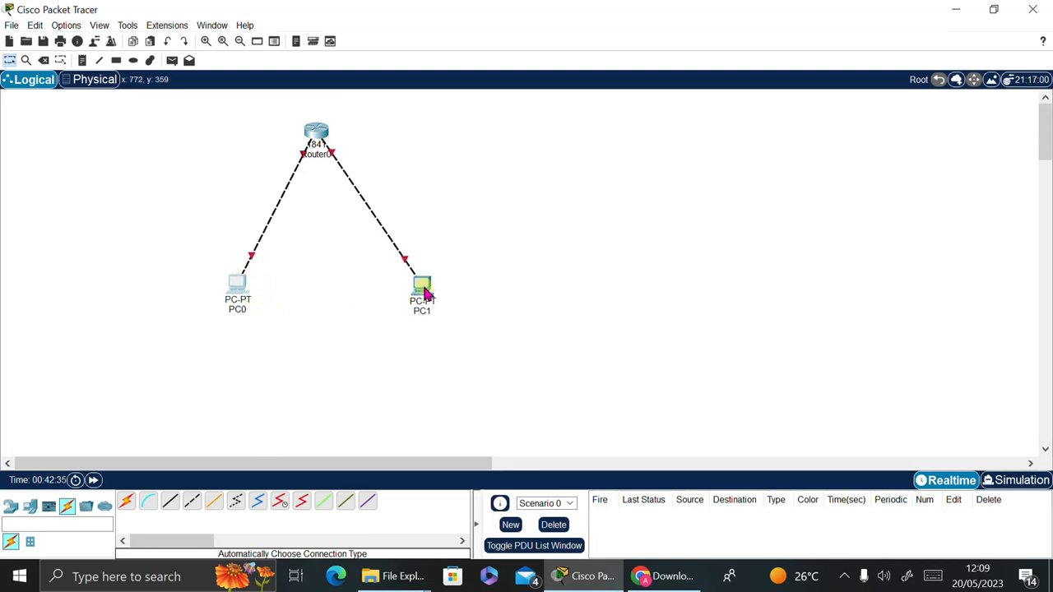
left_click_drag(418, 290, 409, 296)
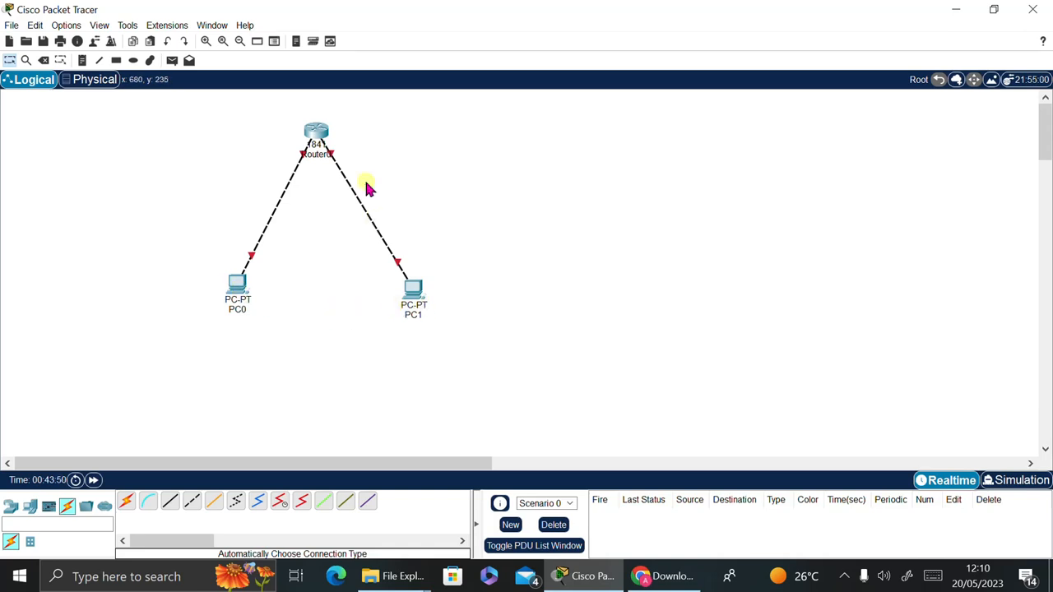
Change the router's display name to R1 in its global settings, keeping the hostname as Router.
left_click(314, 142)
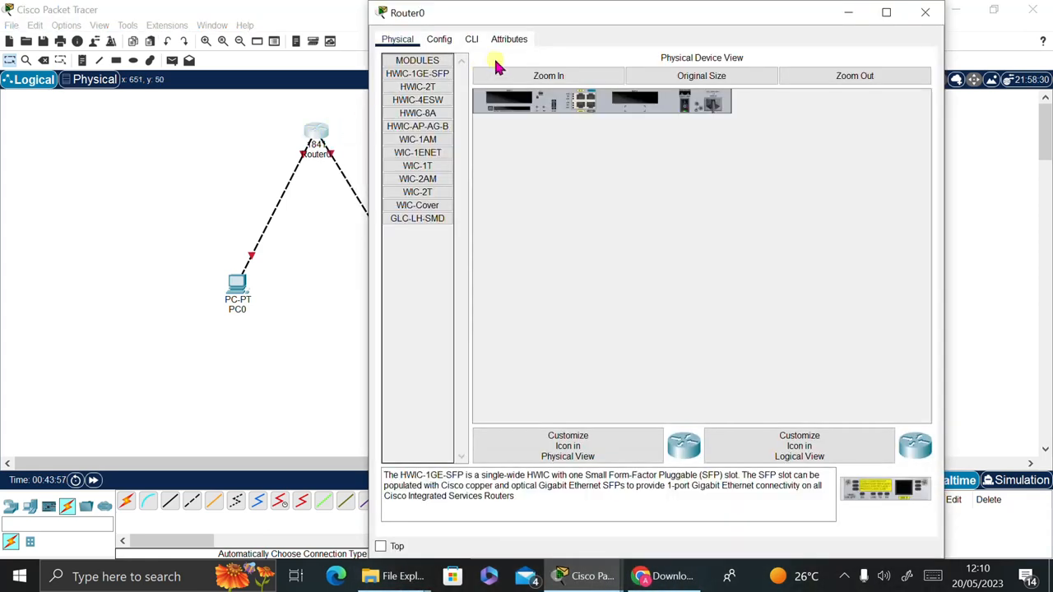
left_click(442, 39)
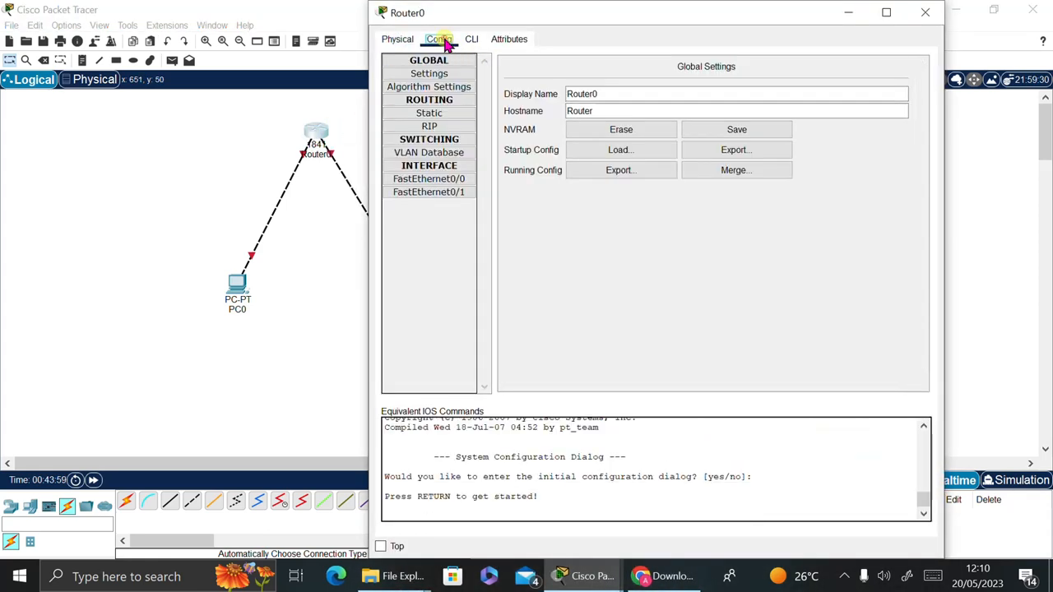
left_click(610, 94)
key("BackSpace")
key("BackSpace")
key("BackSpace")
key("BackSpace")
key("BackSpace")
key("BackSpace")
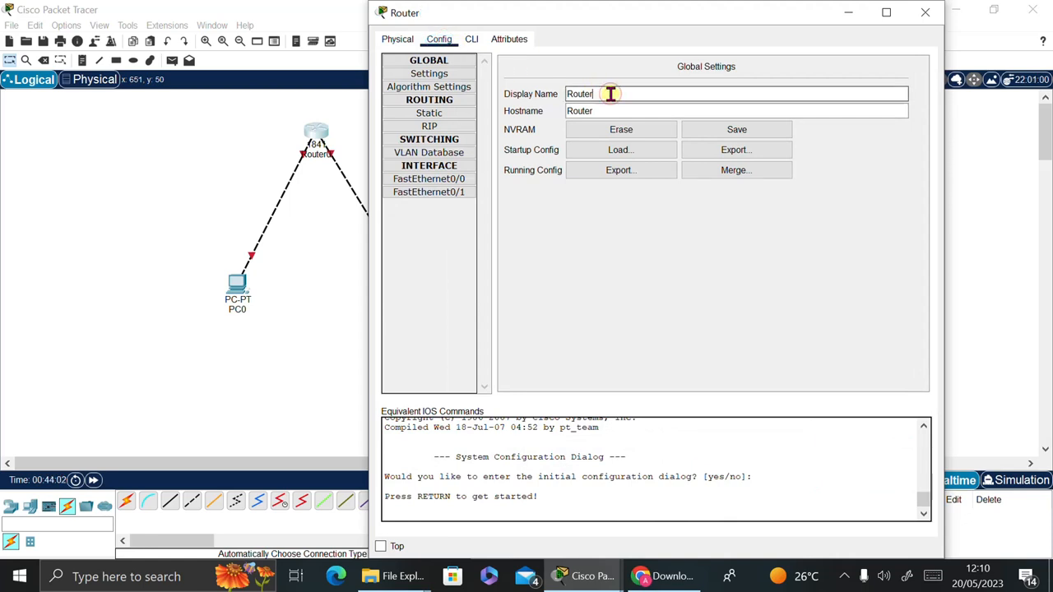
type("1")
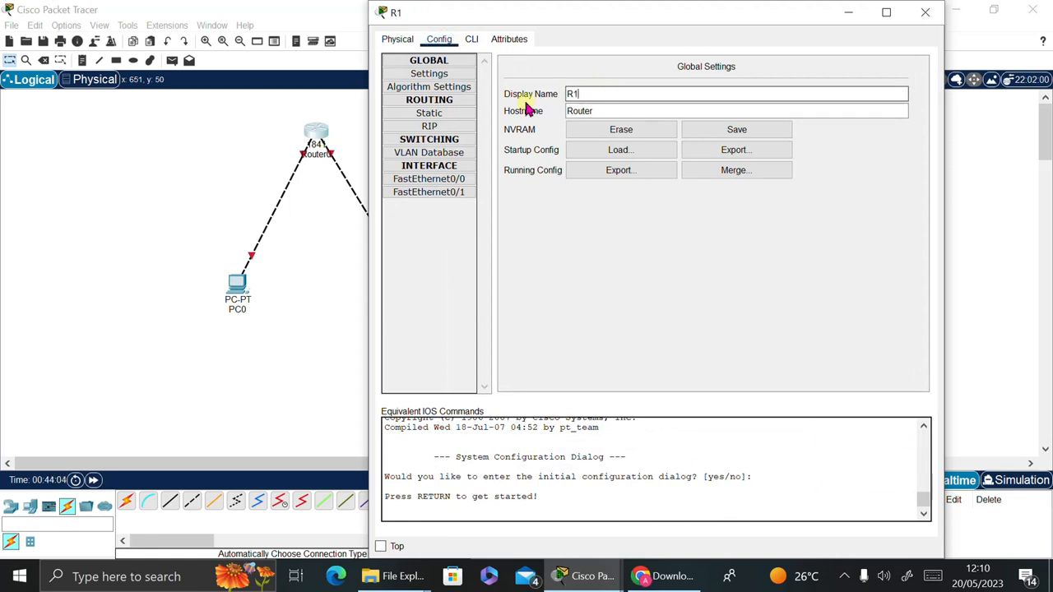
left_click(304, 237)
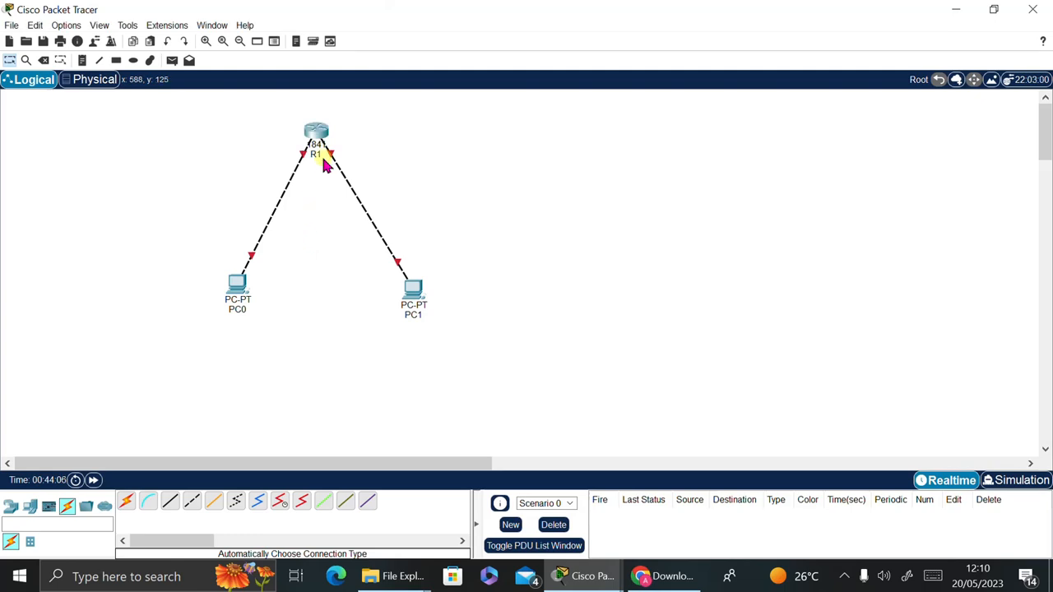
Re-enter PC0 as the display name of the PC on the router's left side.
left_click(236, 283)
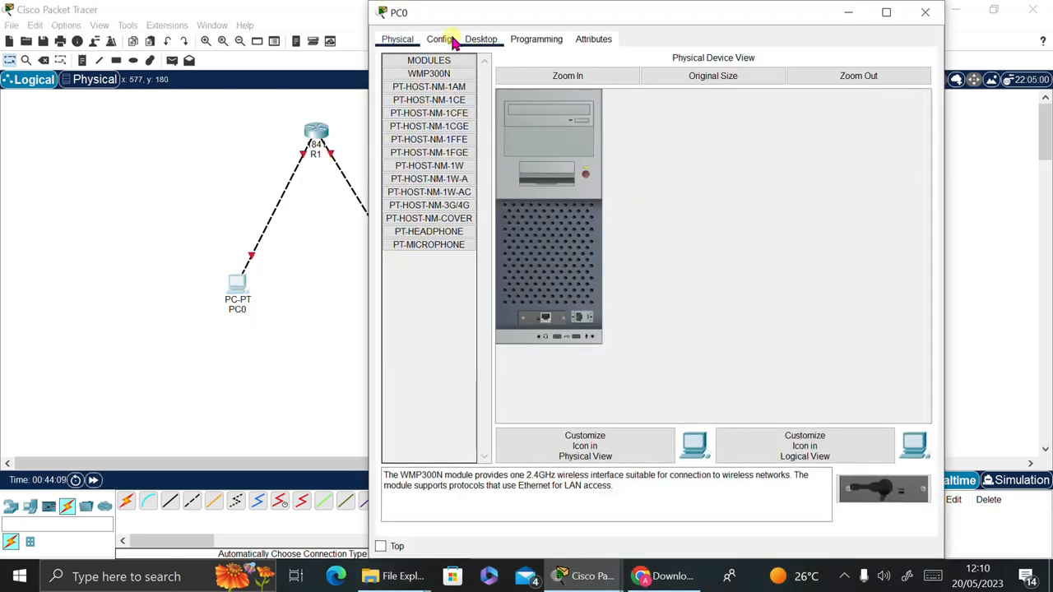
left_click(438, 39)
left_click(598, 87)
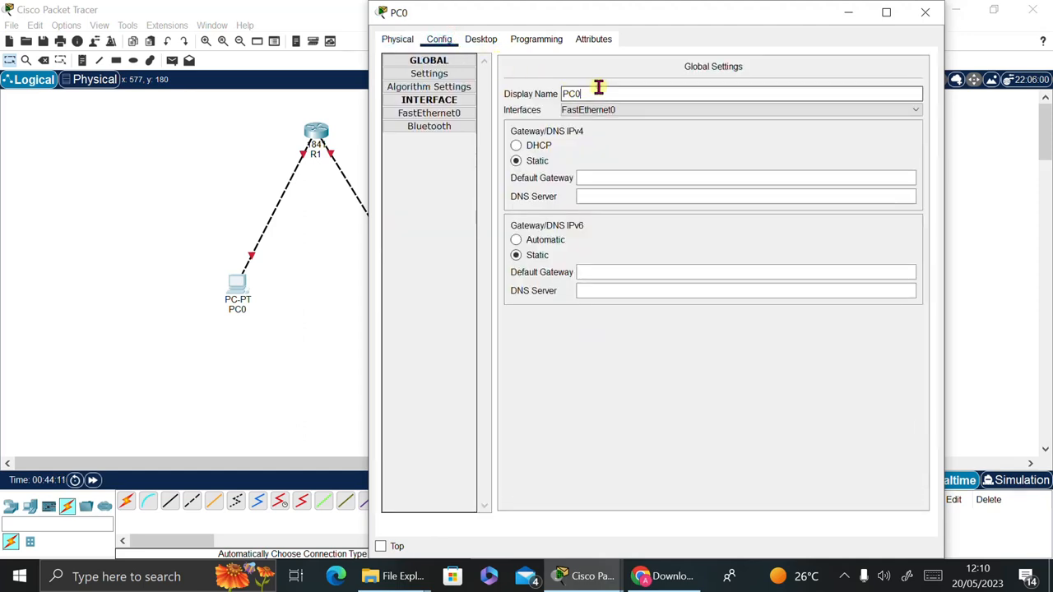
key("BackSpace")
type("0")
key("BackSpace")
type("0")
left_click(278, 322)
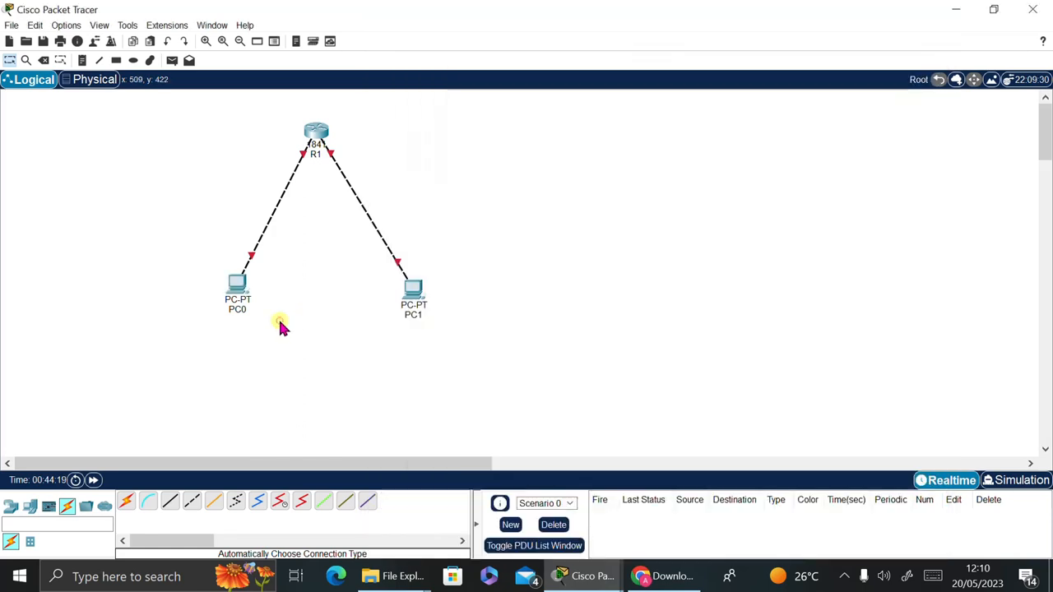
Re-enter PC1 as the display name of the PC on the router's right side and close its settings.
left_click(412, 296)
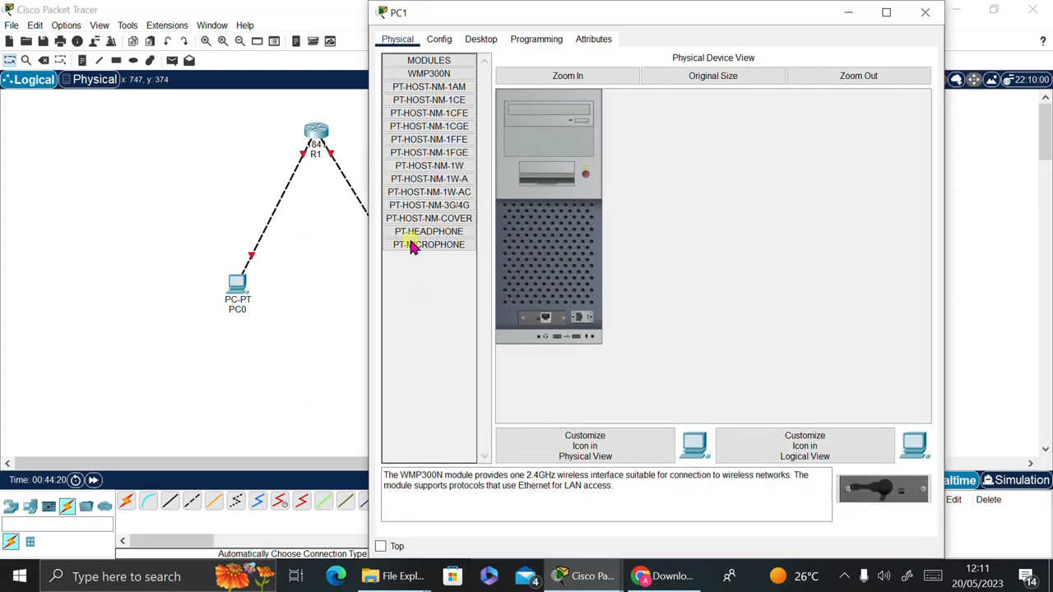
left_click(439, 40)
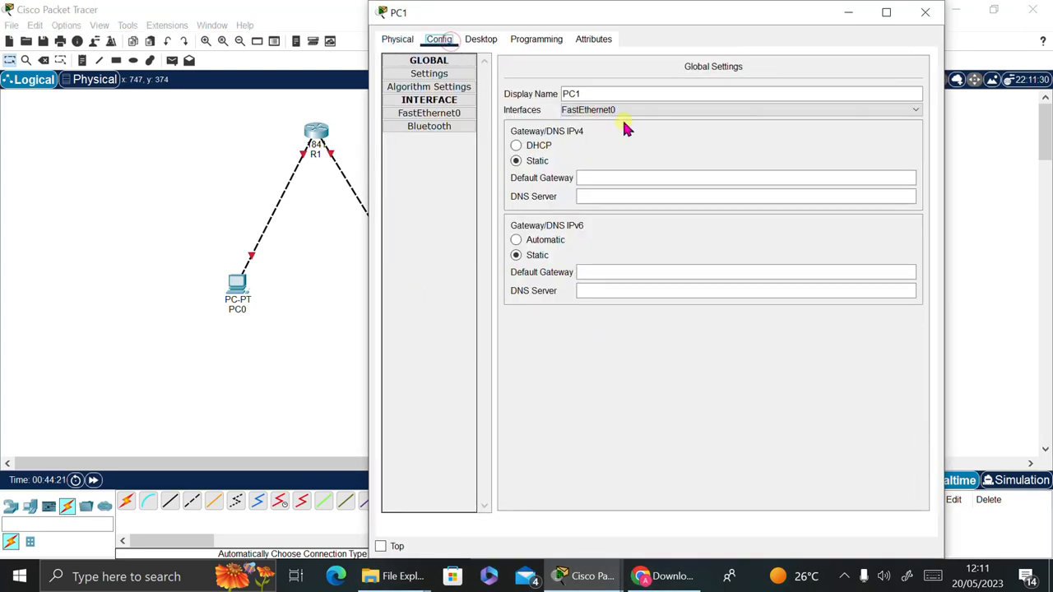
left_click(594, 90)
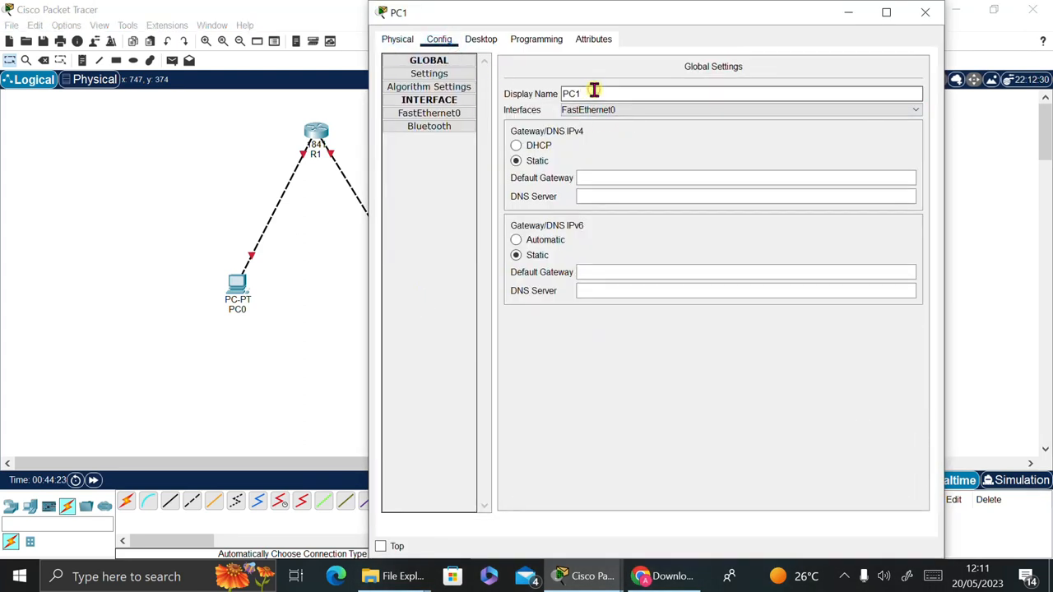
key("BackSpace")
type("1")
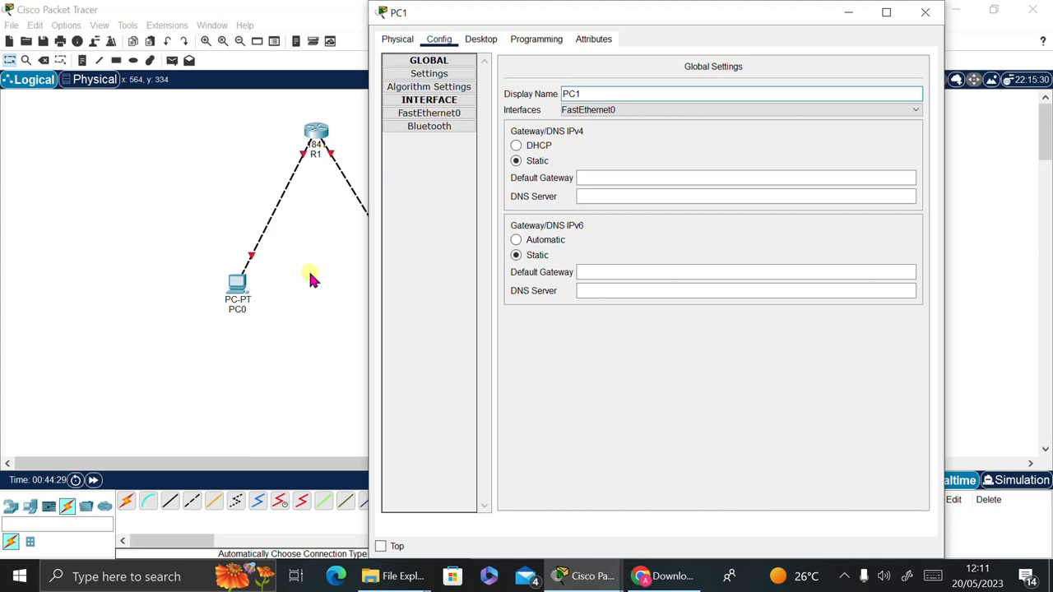
left_click(925, 12)
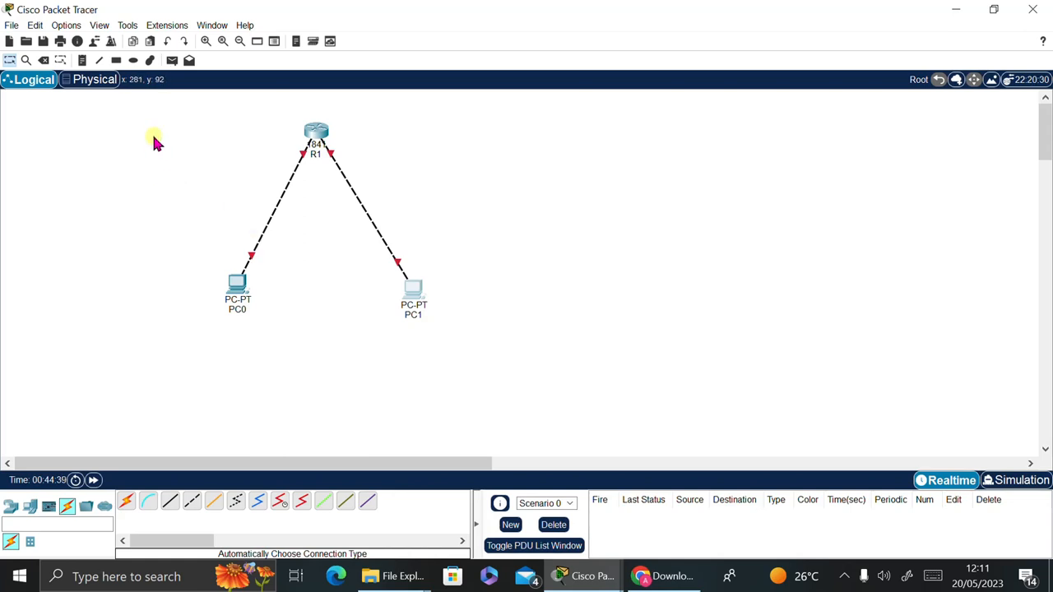
Add a note reading 192.168.10.1 and position it just left of router R1.
left_click(82, 60)
left_click(244, 162)
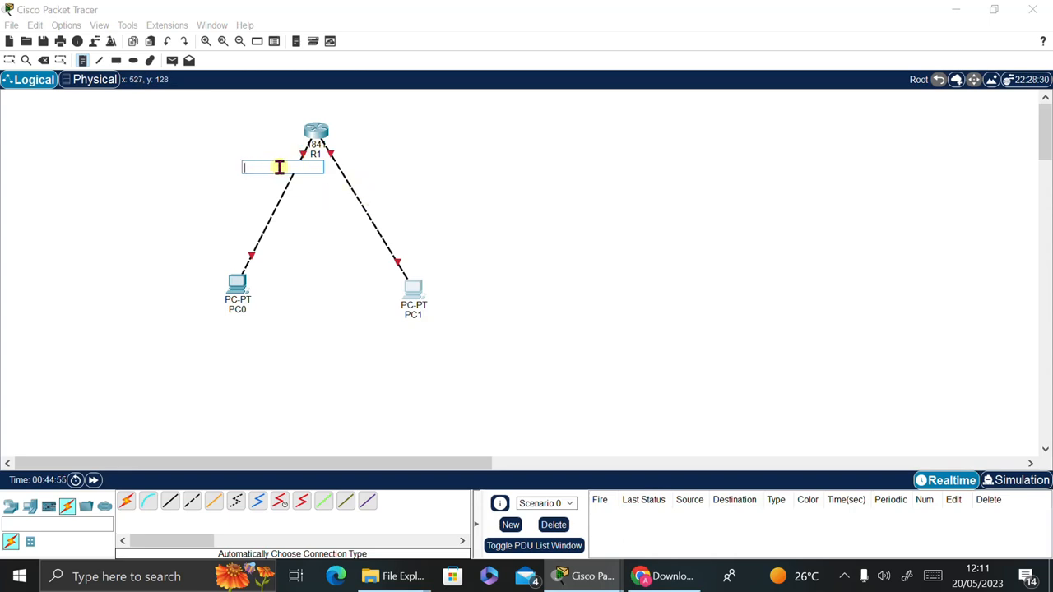
type("192.168.10.1")
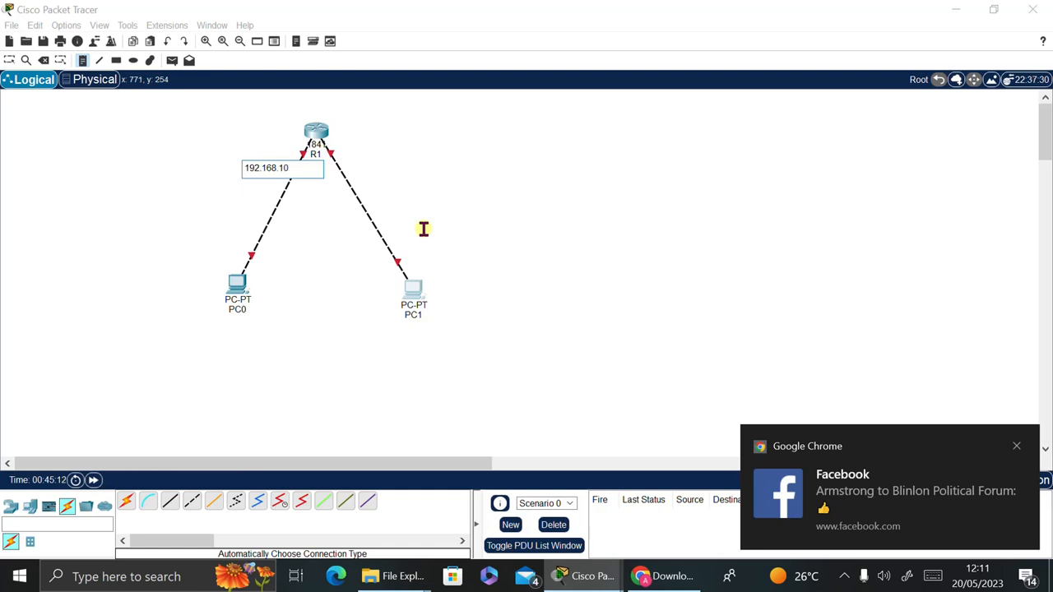
left_click(265, 234)
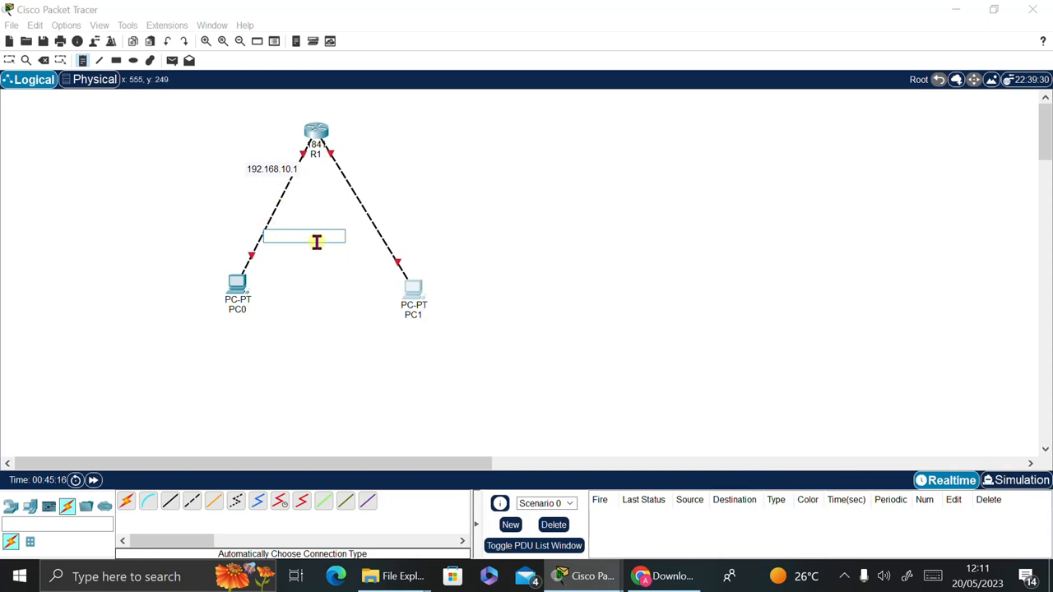
key("Escape")
left_click_drag(270, 167, 278, 143)
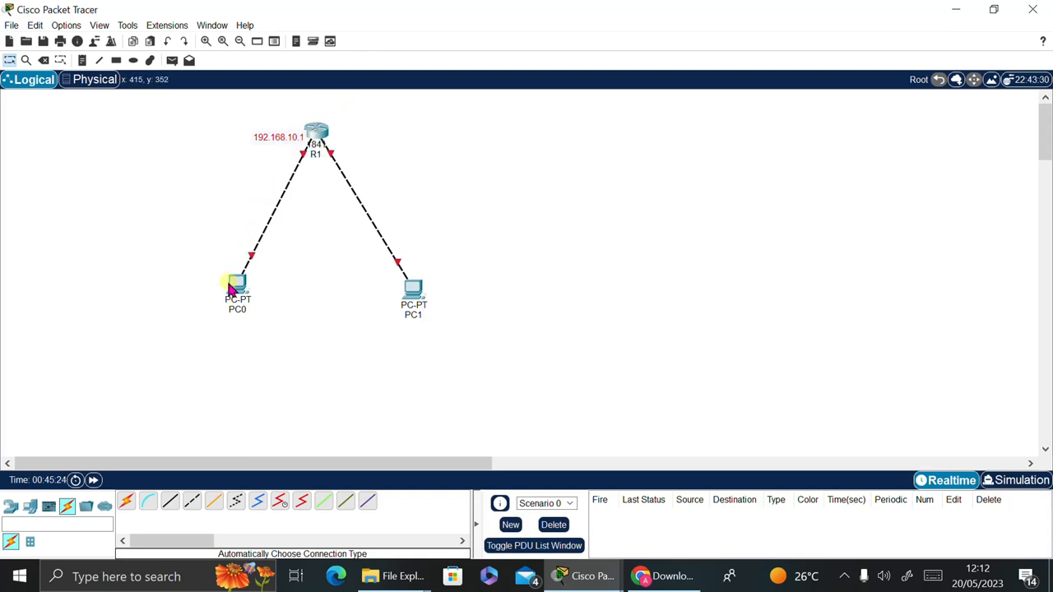
Add a note reading 172.10.11.1 beside the upper part of the link from R1 to PC1.
mouse_move(237, 287)
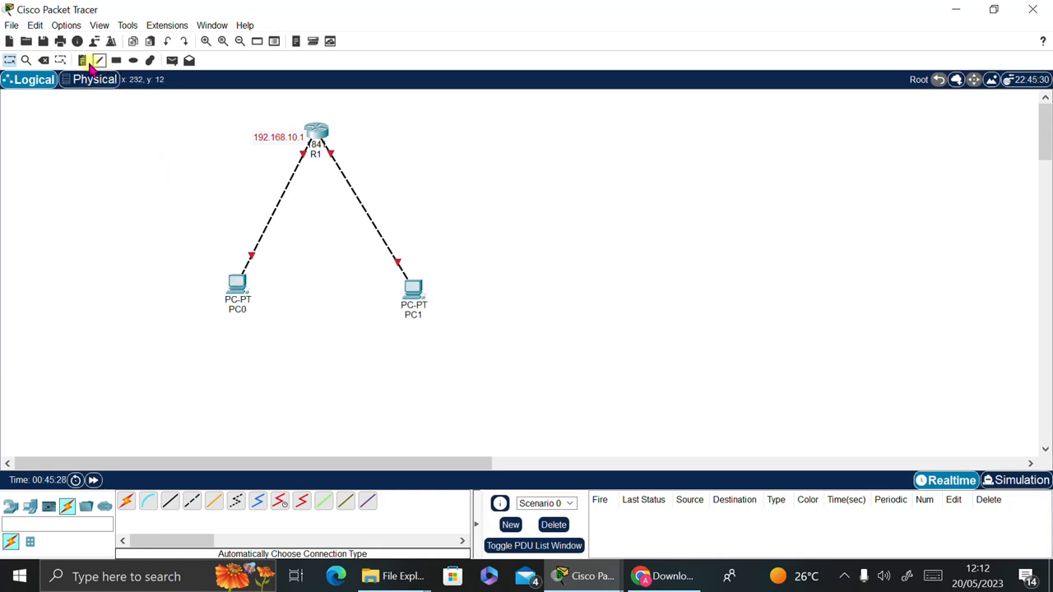
left_click(83, 61)
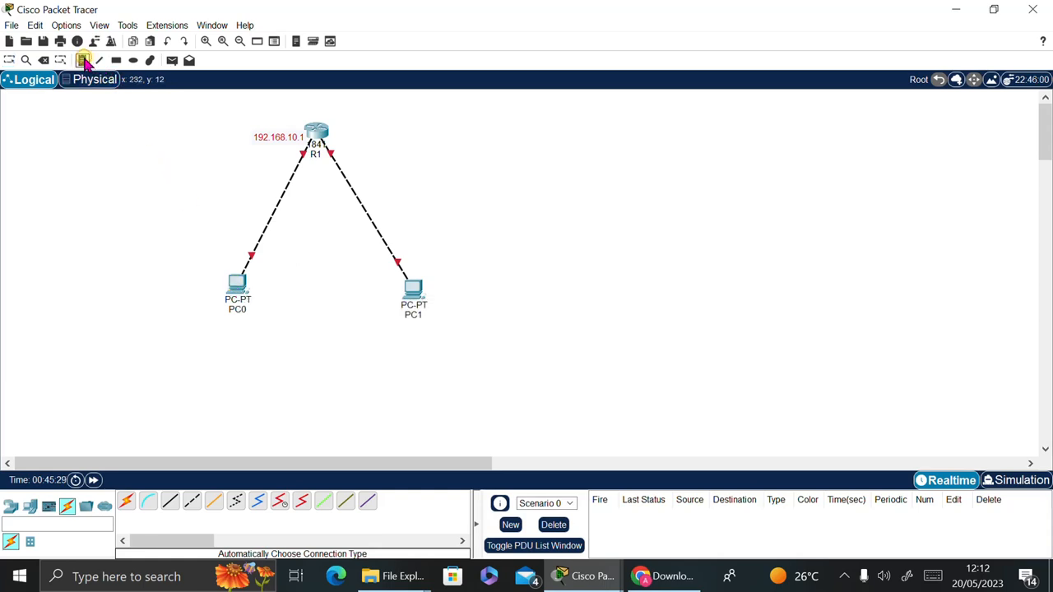
left_click(375, 161)
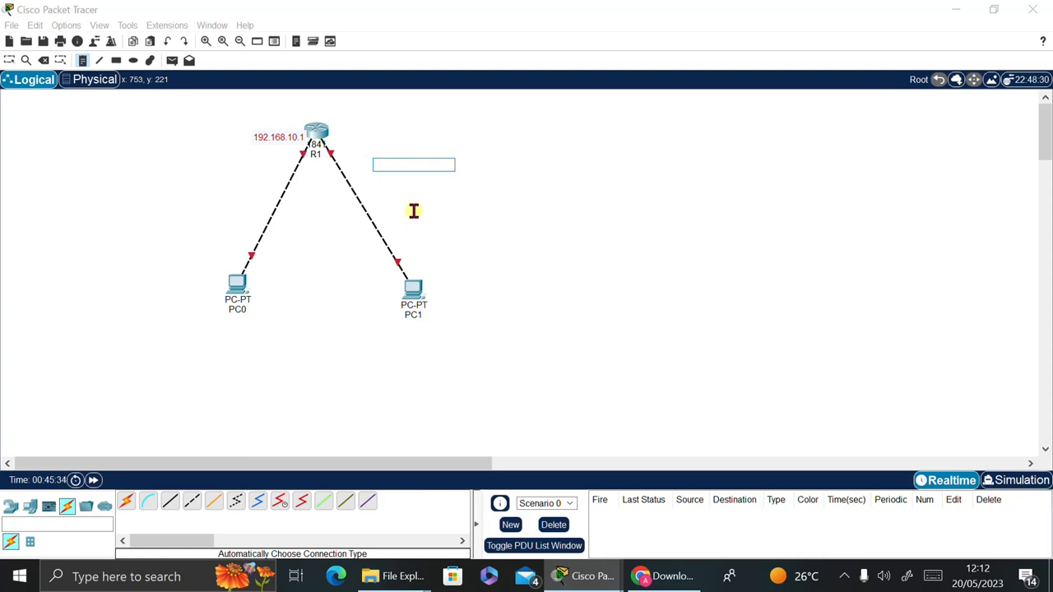
type("17")
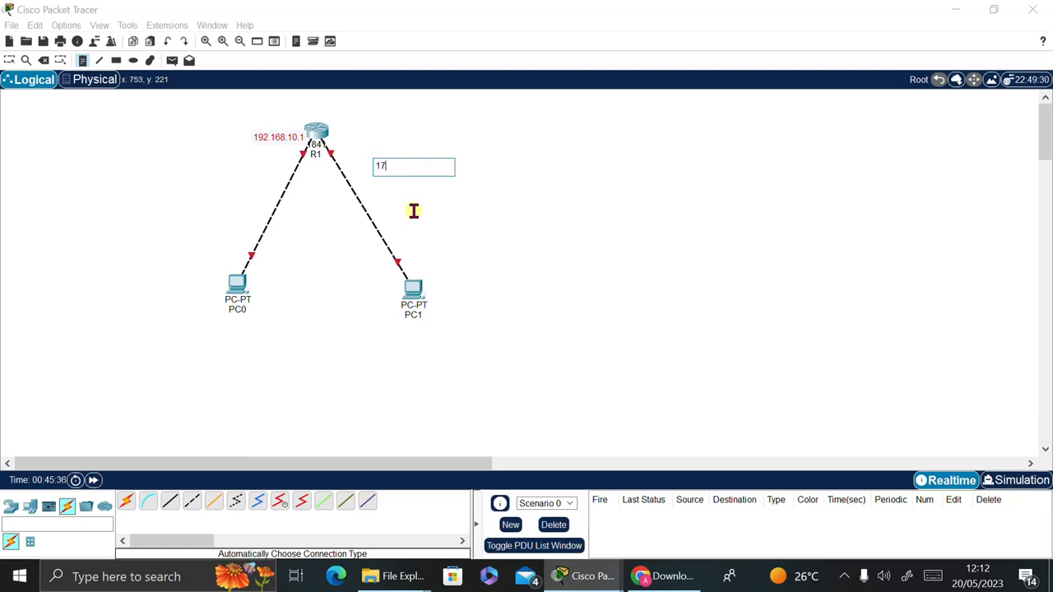
type("2.10.11.1")
left_click(416, 206)
Add notes reading 172.10.11.2 beside PC1 and 192.168.10.2 beside PC0.
left_click(430, 288)
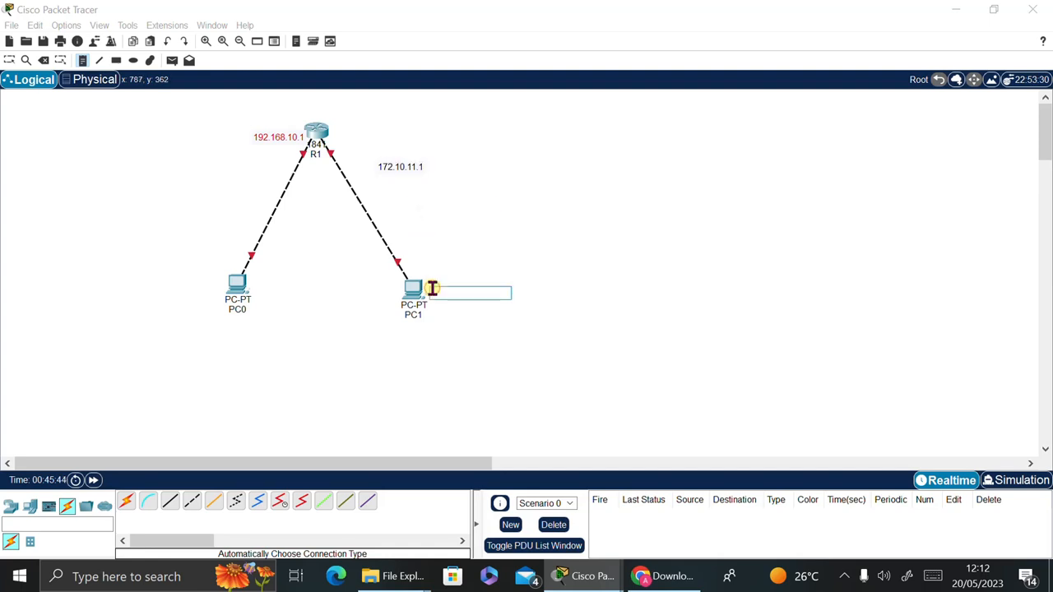
type("172")
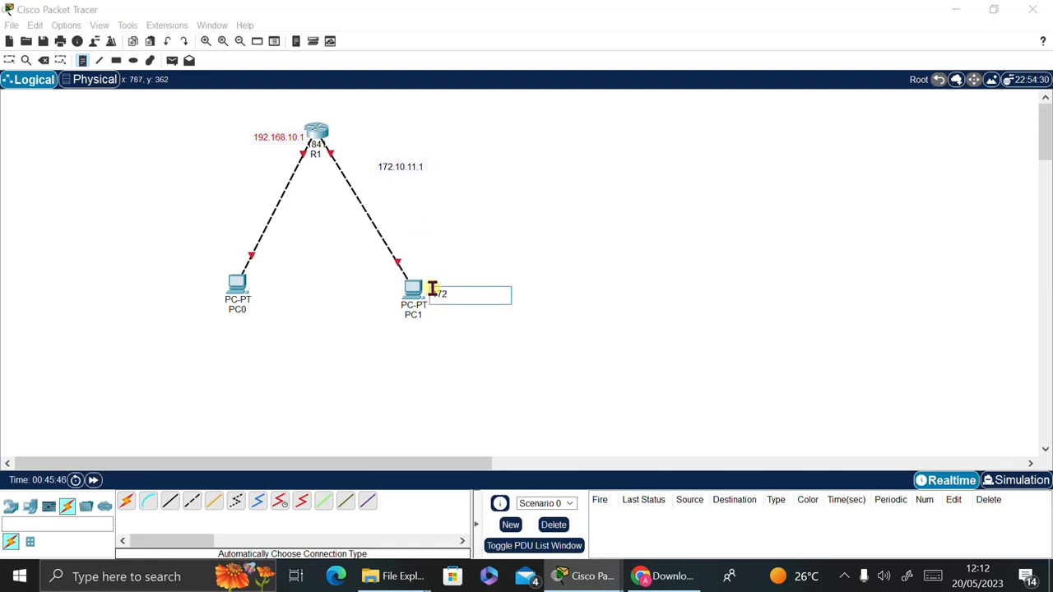
type(".10.11.2")
left_click(256, 284)
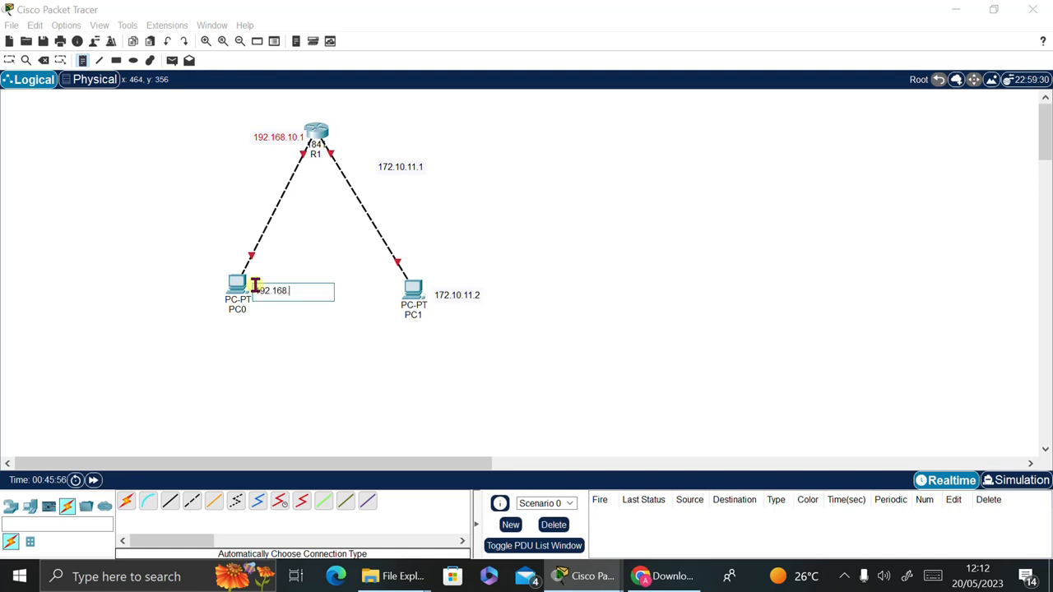
type("192.168.10.2")
left_click(321, 326)
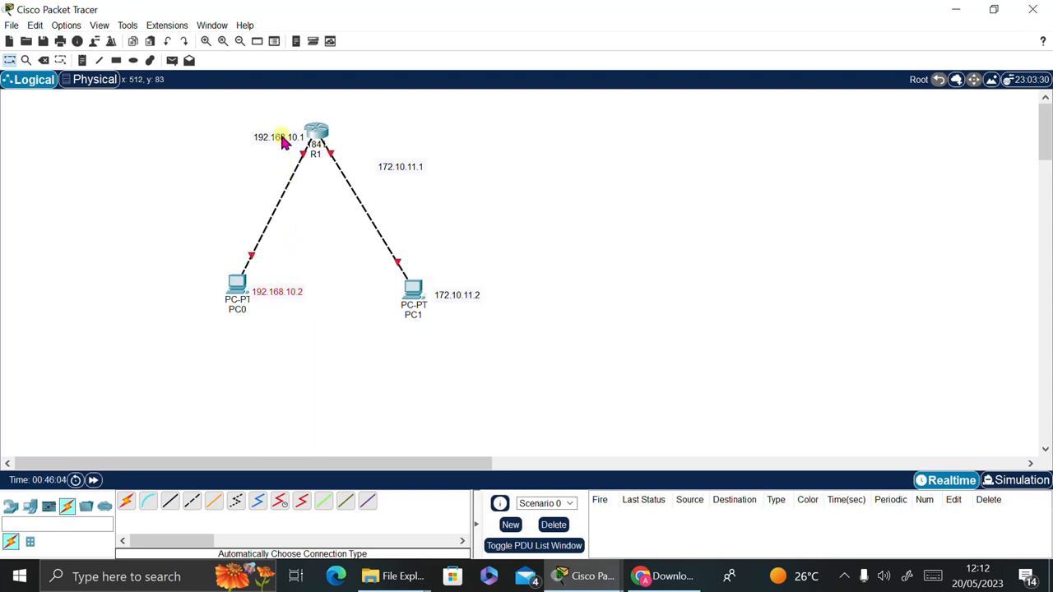
Reposition the four address notes so the router's two sit just below R1 on their links and the others close beside PC0 and PC1.
left_click_drag(277, 134, 275, 133)
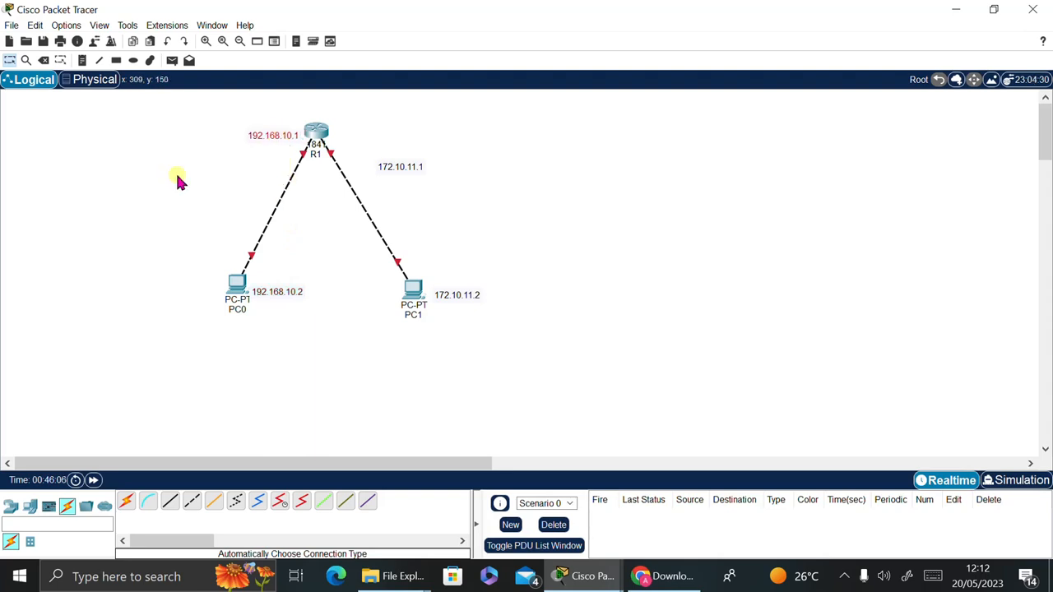
left_click_drag(399, 174, 359, 172)
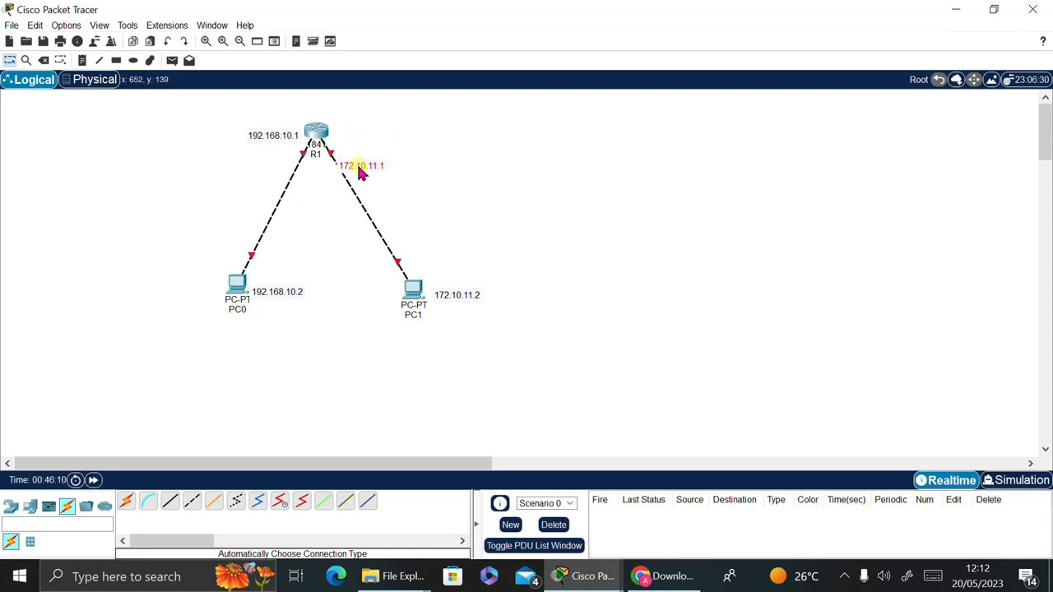
left_click_drag(281, 130, 352, 179)
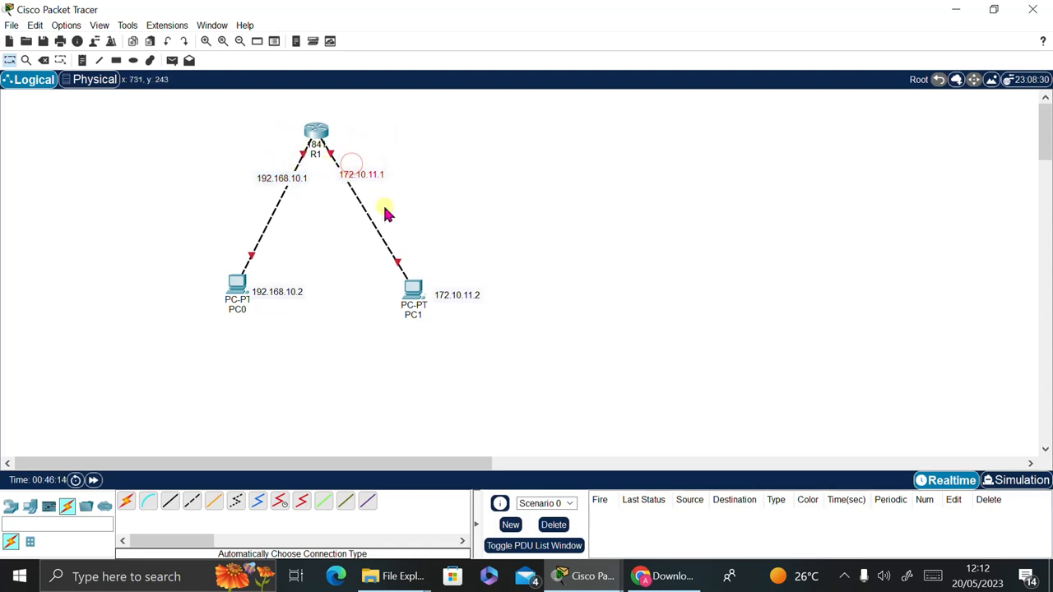
mouse_move(465, 288)
left_mouse_down()
mouse_move(454, 279)
mouse_move(447, 287)
left_mouse_up()
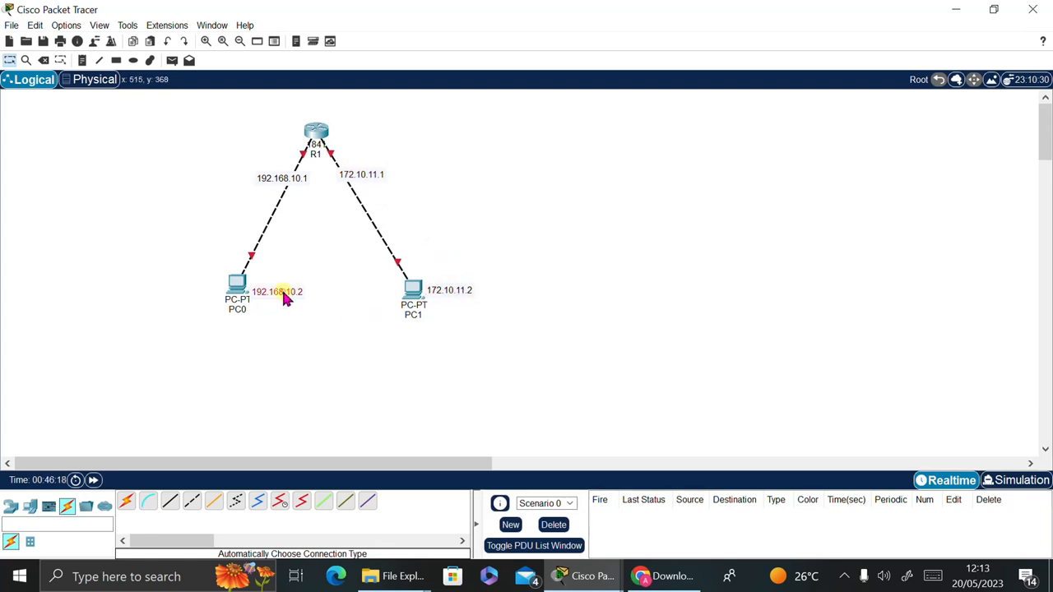
left_click_drag(284, 298, 283, 301)
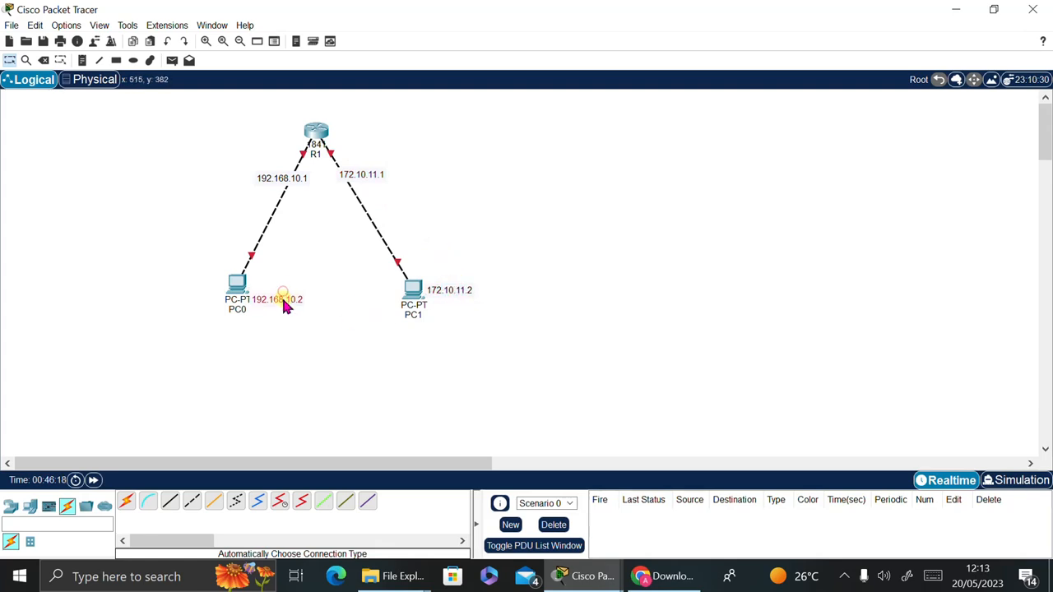
left_click(237, 284)
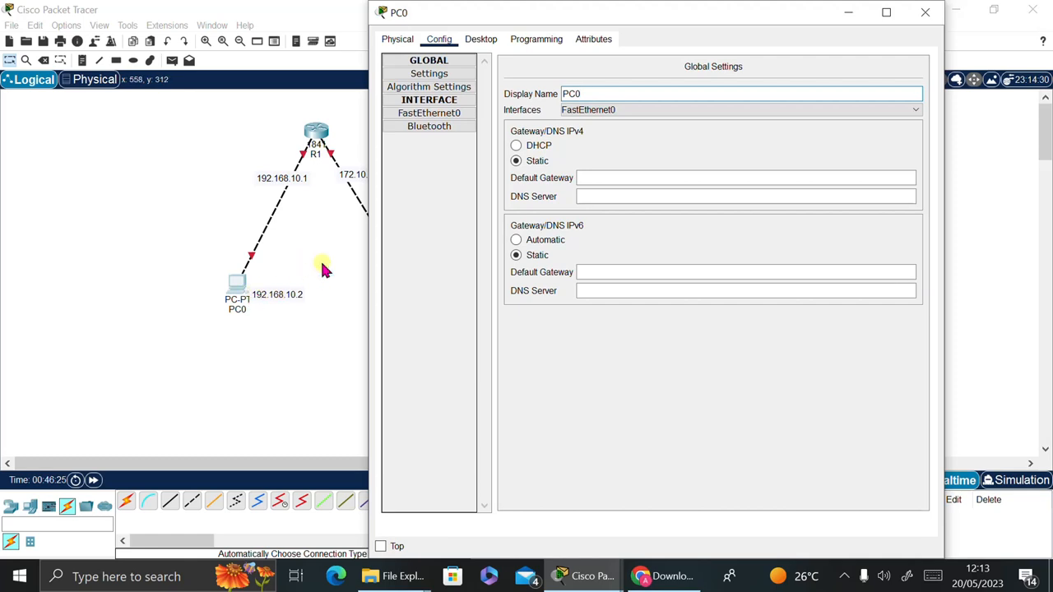
left_click(926, 11)
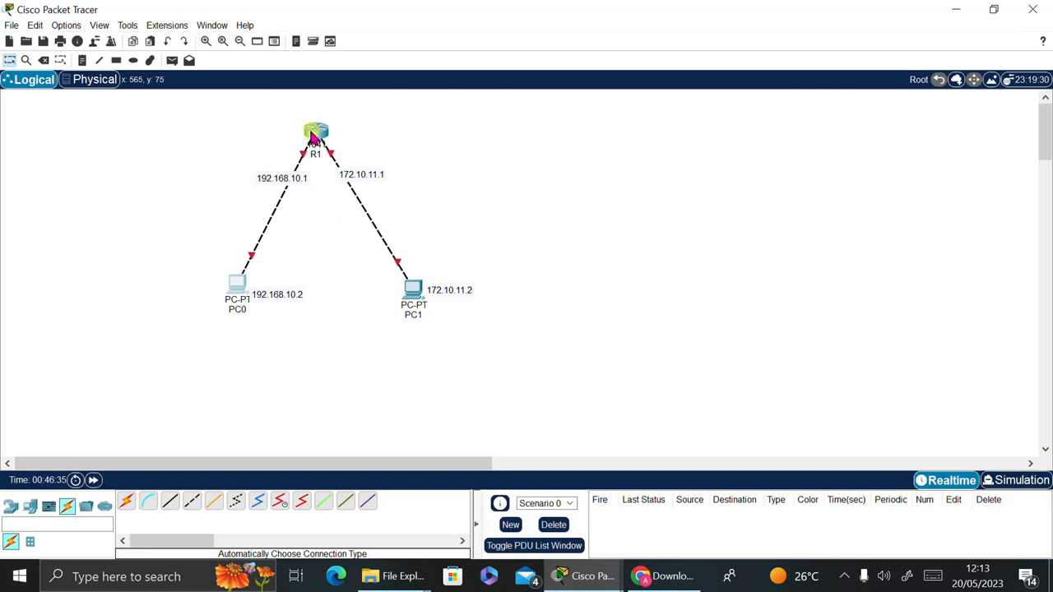
mouse_move(313, 135)
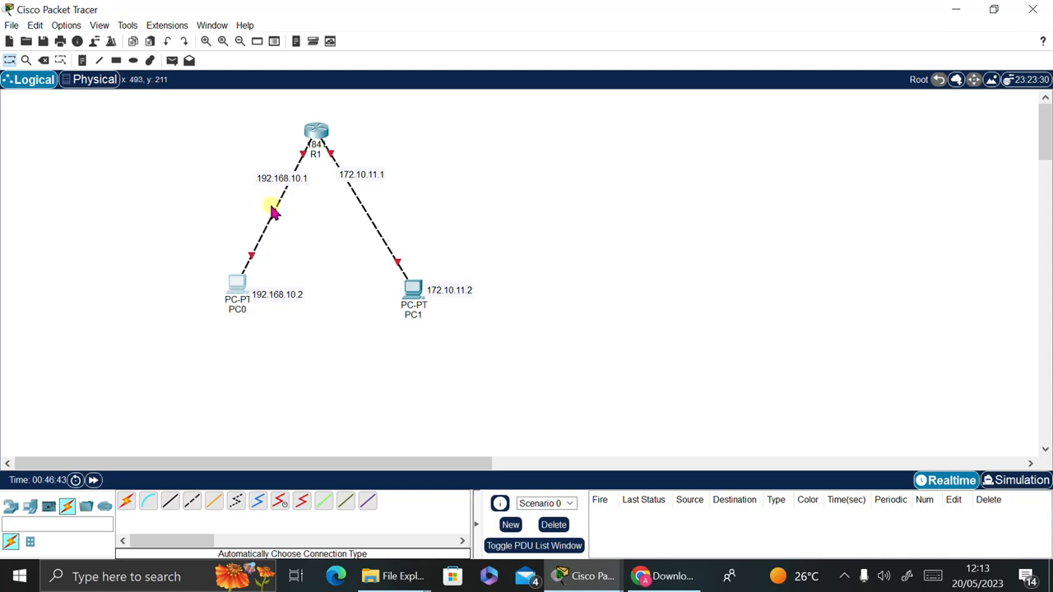
Move the 192.168.10.1 note up and left, clear of the cable between R1 and PC0.
left_click_drag(278, 180, 249, 164)
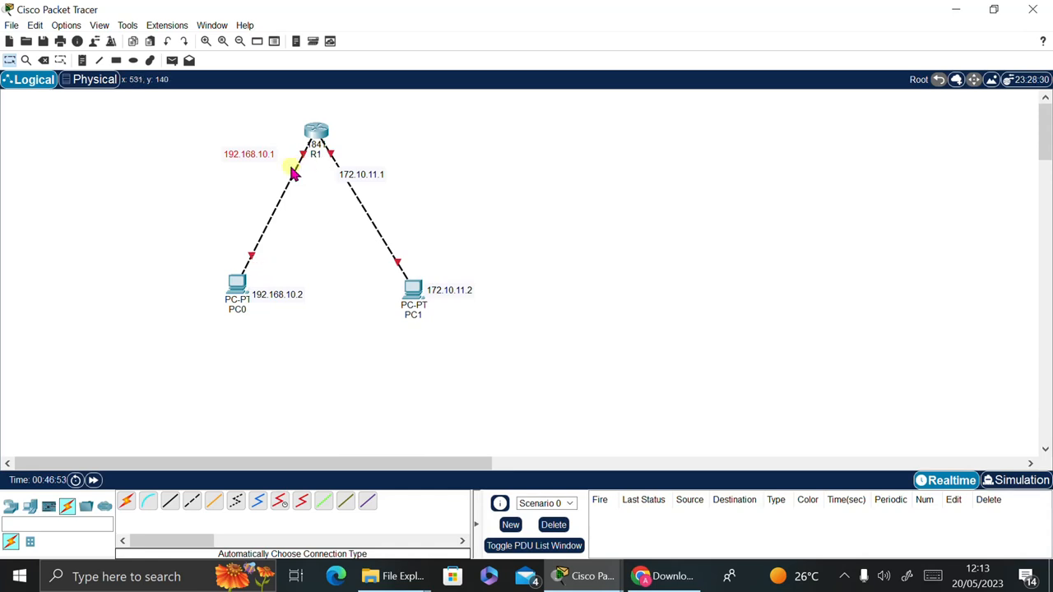
left_click(357, 167)
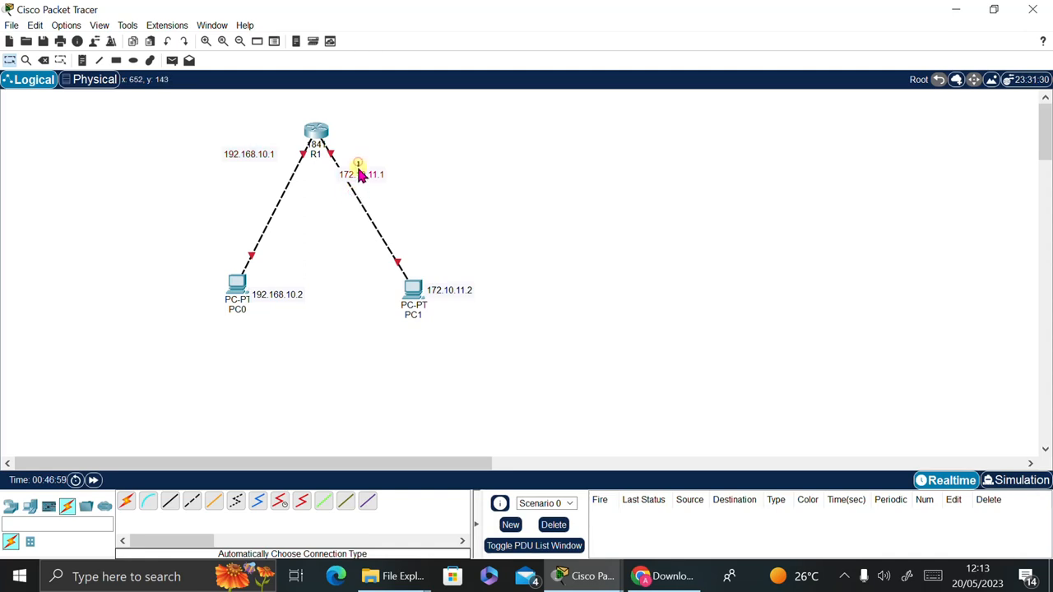
Move the 172.10.11.1 note clear of the cable and reconnect the link from PC1 to R1's FastEthernet0/1 port.
left_click_drag(359, 181, 385, 162)
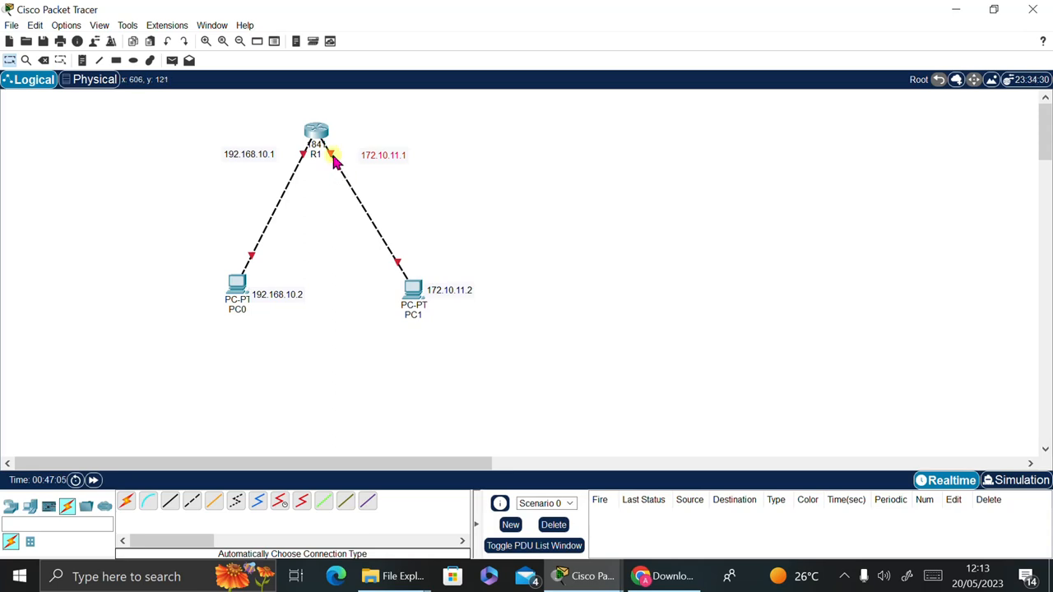
left_click(332, 154)
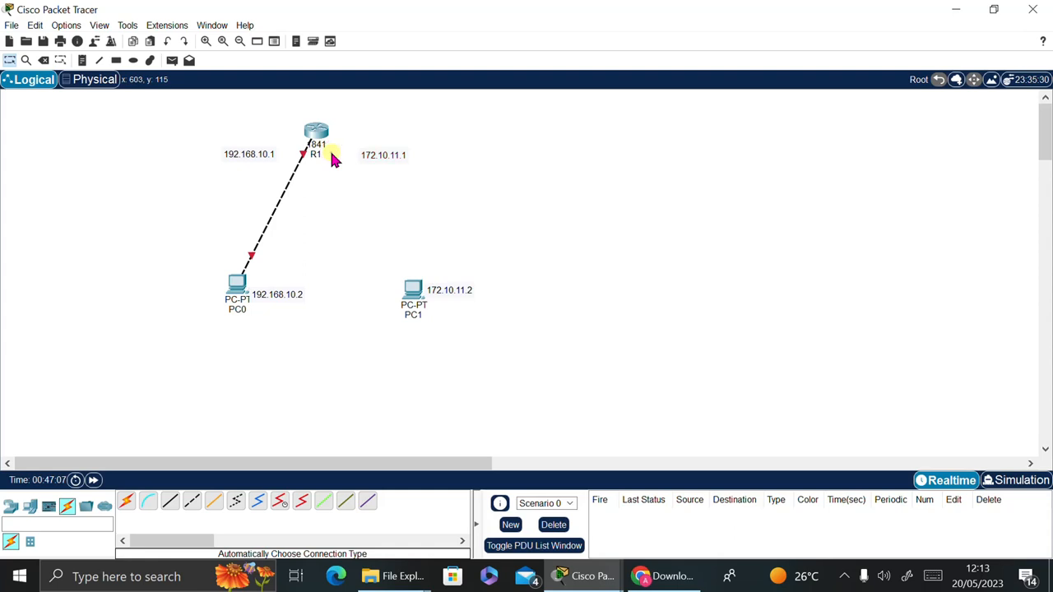
key("ctrl+z")
left_click(412, 288)
left_click(326, 137)
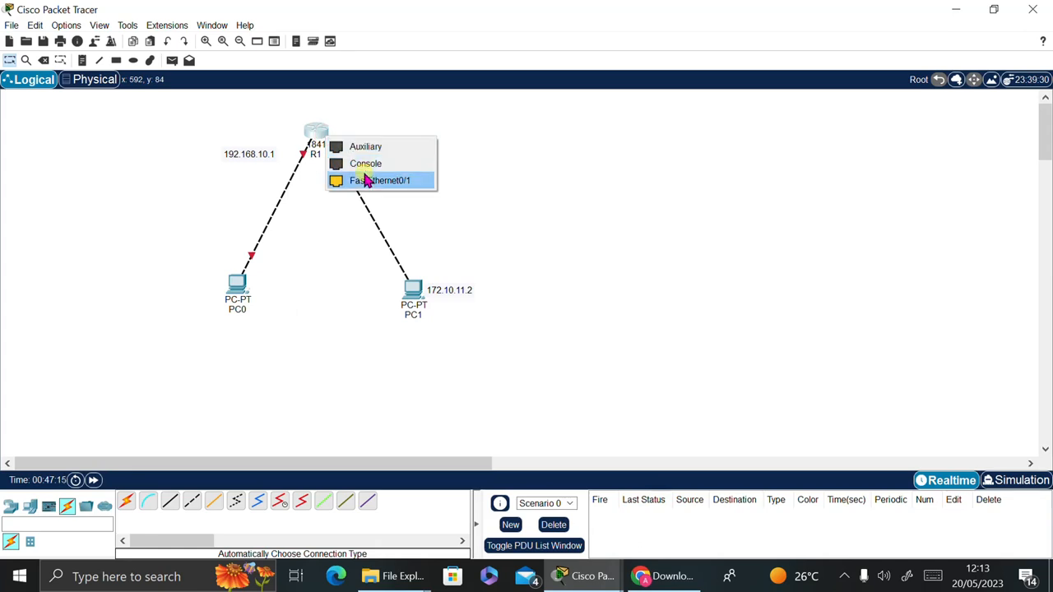
left_click(367, 182)
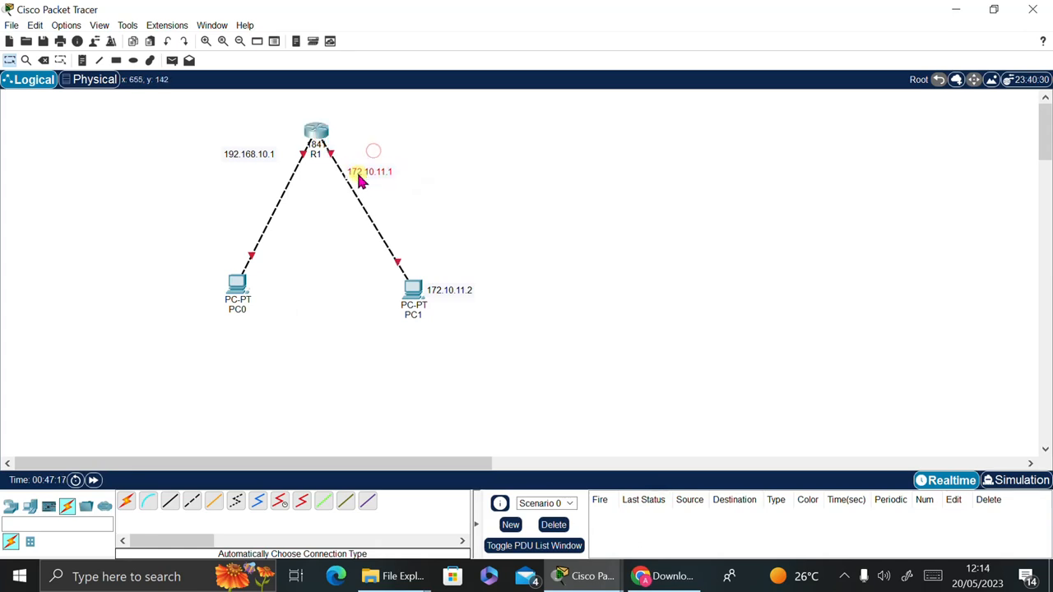
Move the router's two address notes down onto their links and add a note reading 192.168.10.2 beside PC0.
left_click_drag(254, 160, 277, 205)
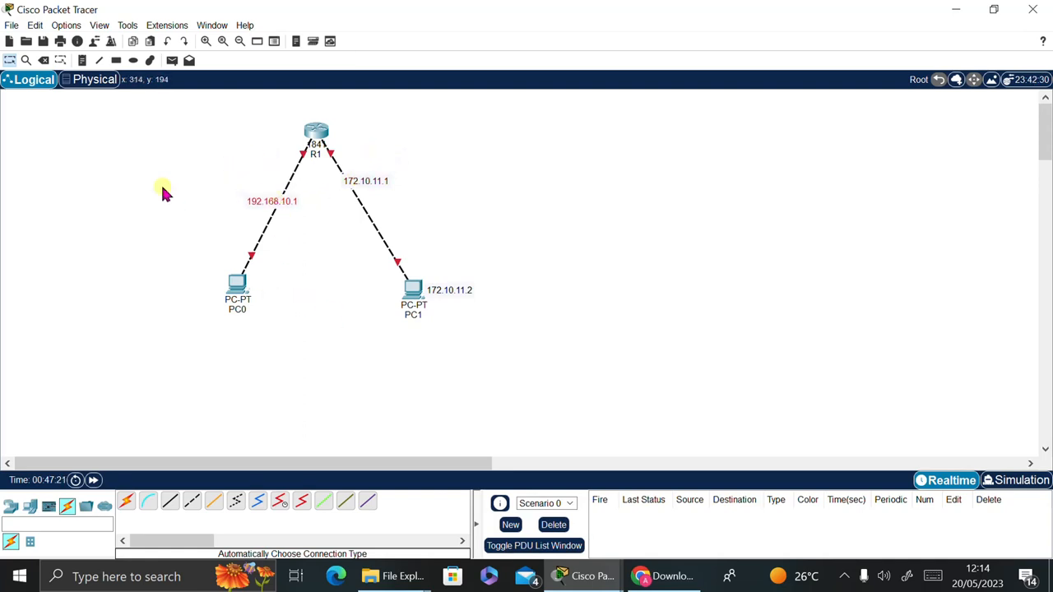
left_click(271, 287)
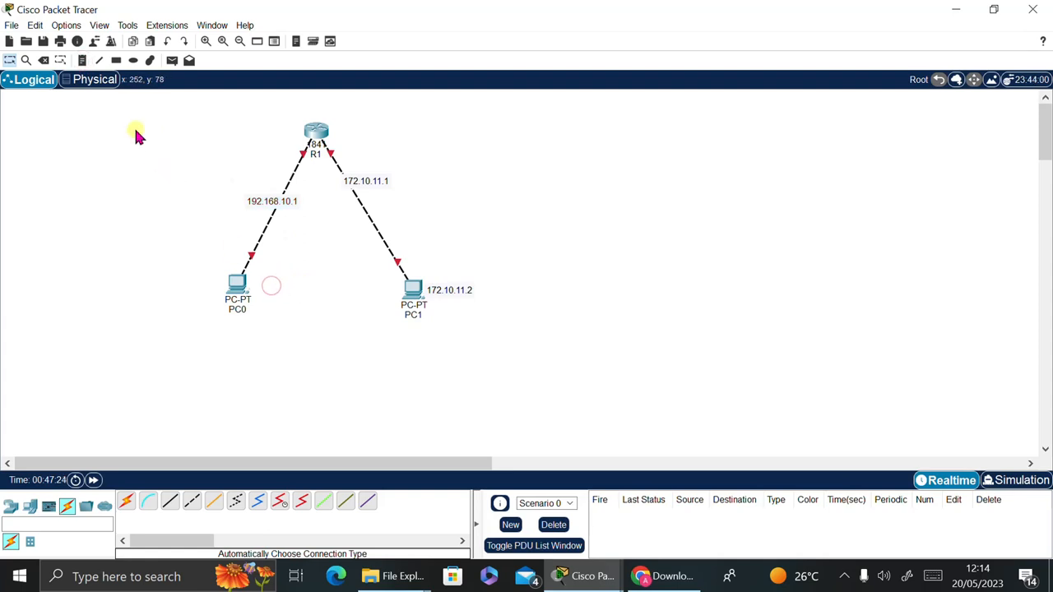
left_click(82, 60)
left_click(259, 277)
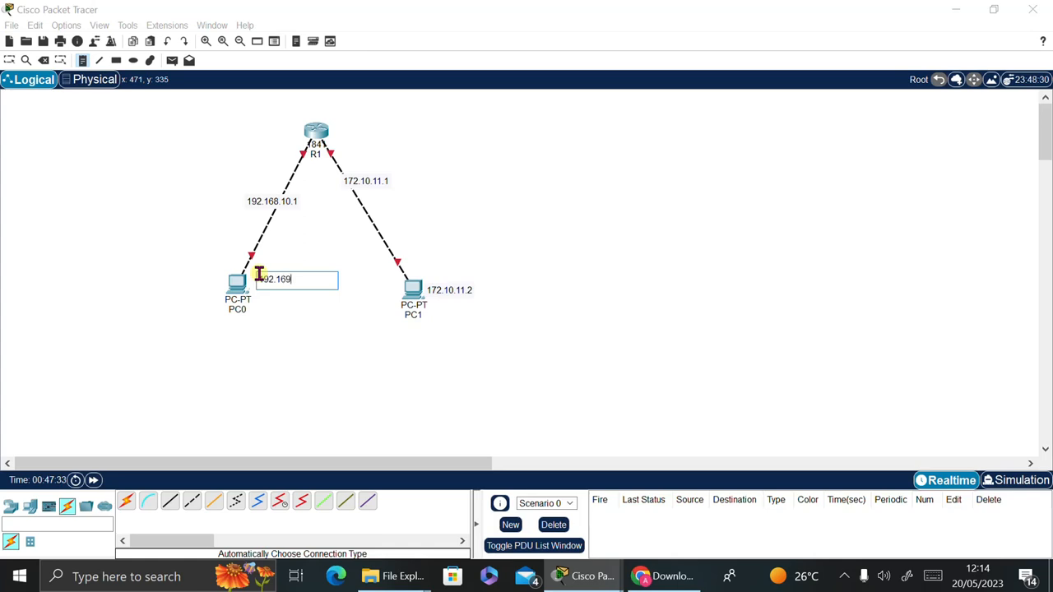
type("192.169")
key("BackSpace")
type("7")
left_click(324, 345)
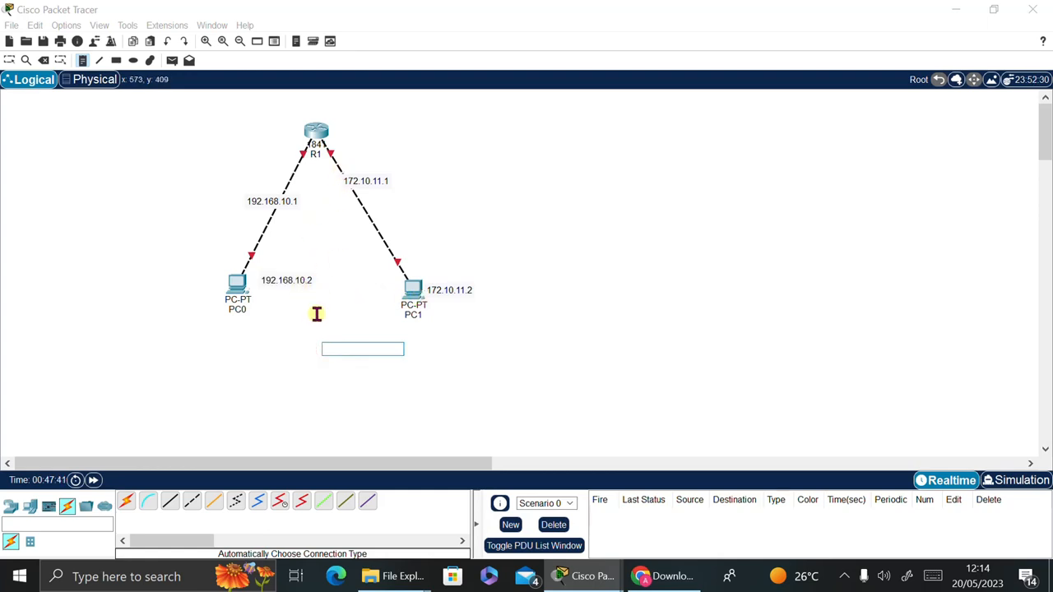
key("Escape")
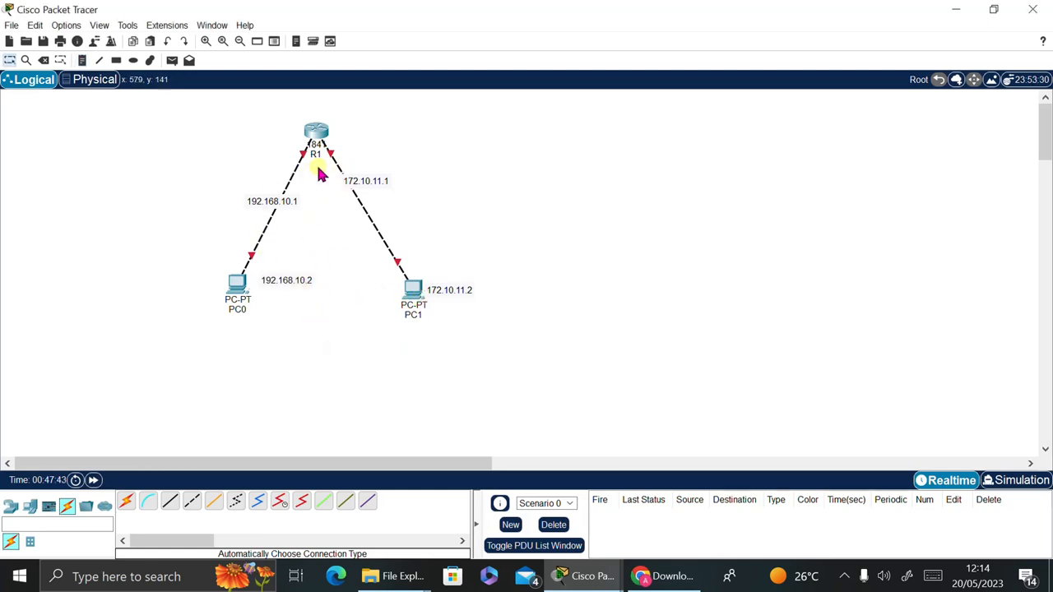
Configure R1's FastEthernet0/0 interface with IPv4 address 192.168.10.1 and subnet mask 255.255.255.0, and turn the port on.
left_click(317, 131)
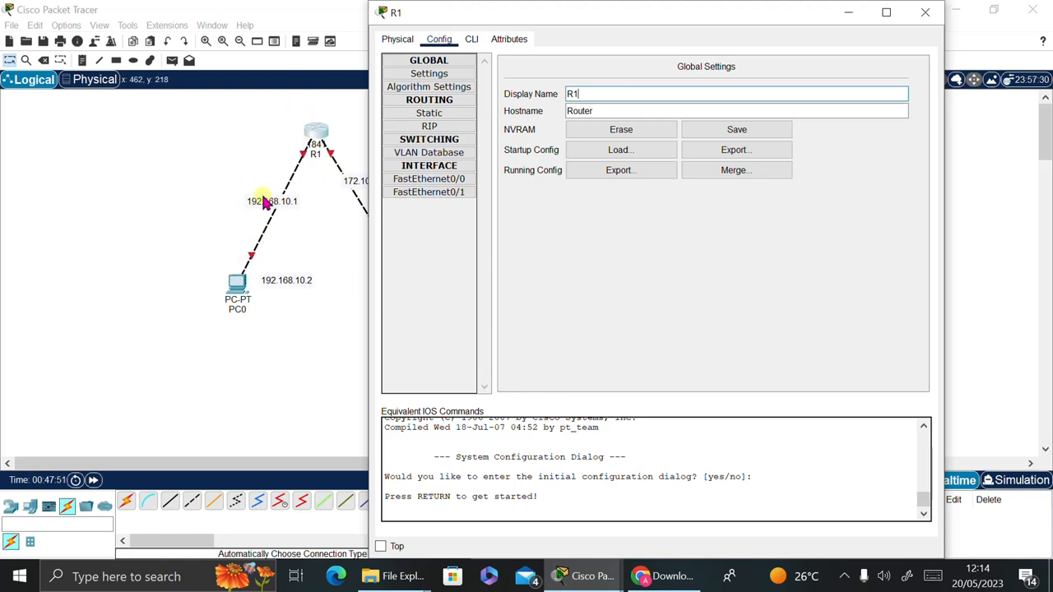
left_click(448, 179)
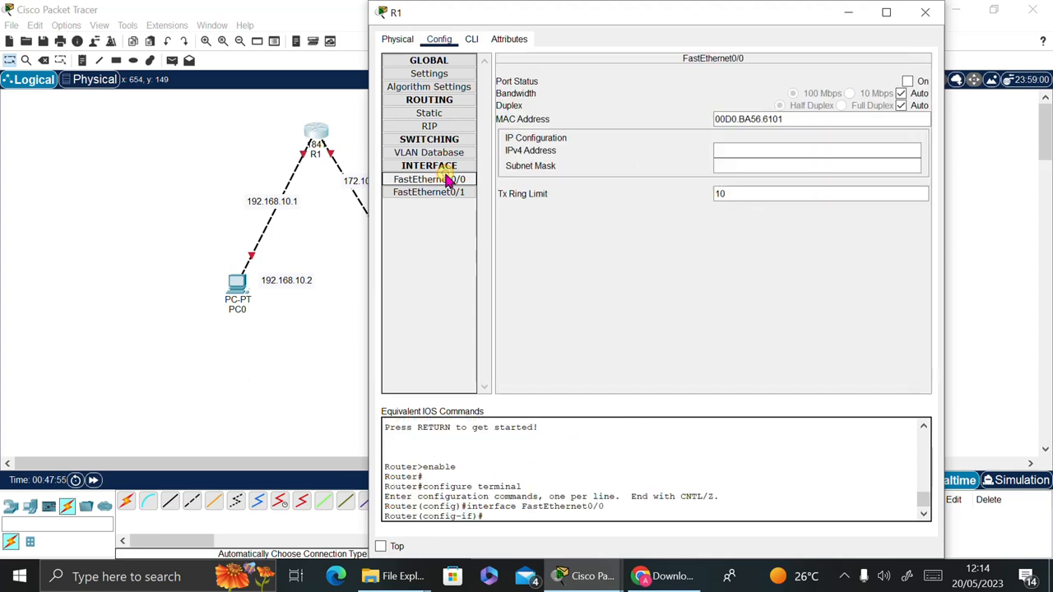
left_click(732, 156)
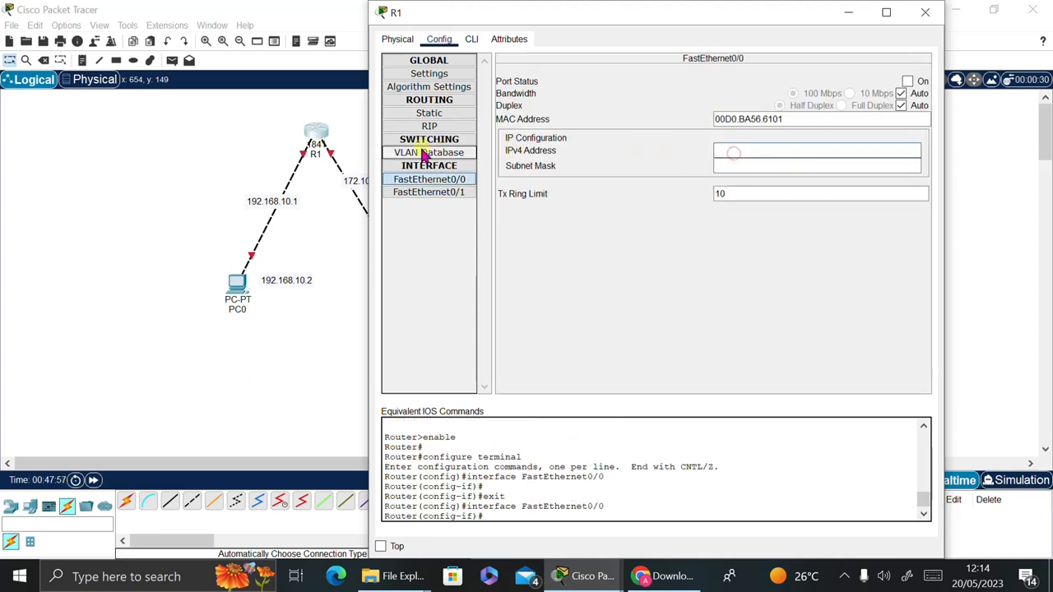
left_click(747, 147)
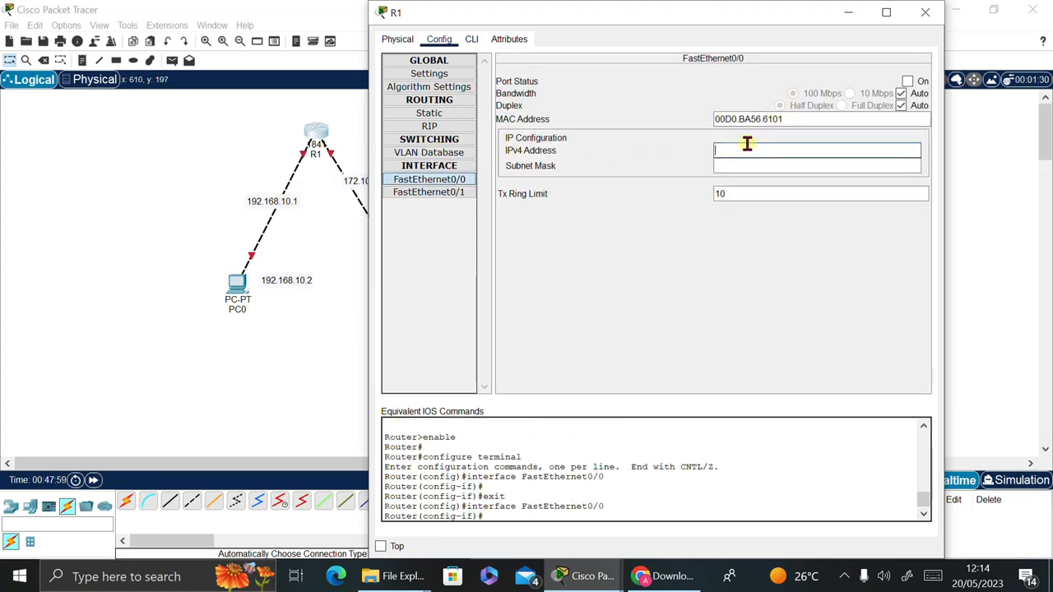
type("192.168.10.1")
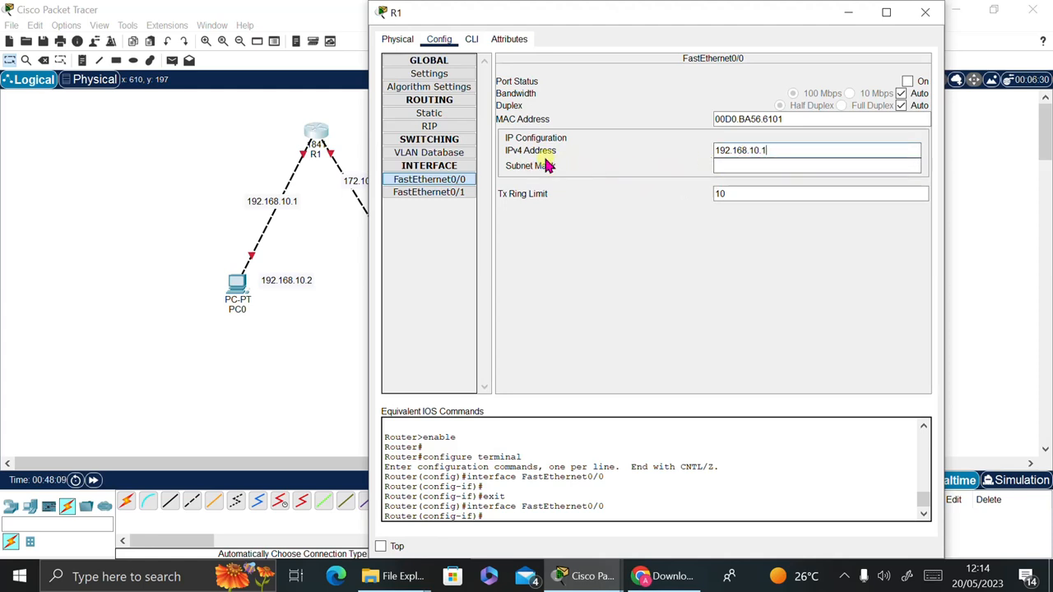
left_click(757, 164)
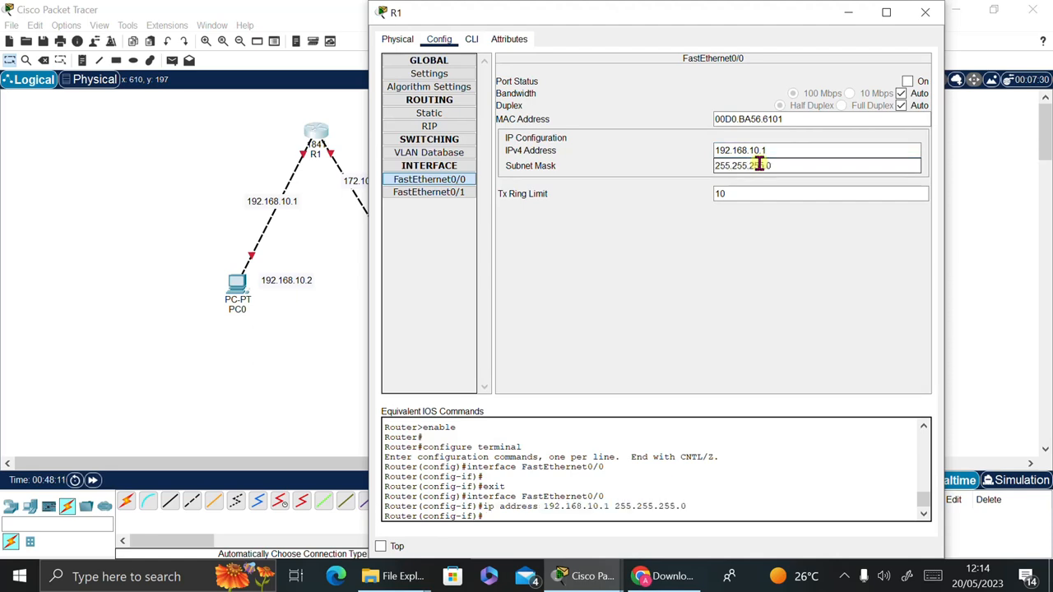
left_click(907, 83)
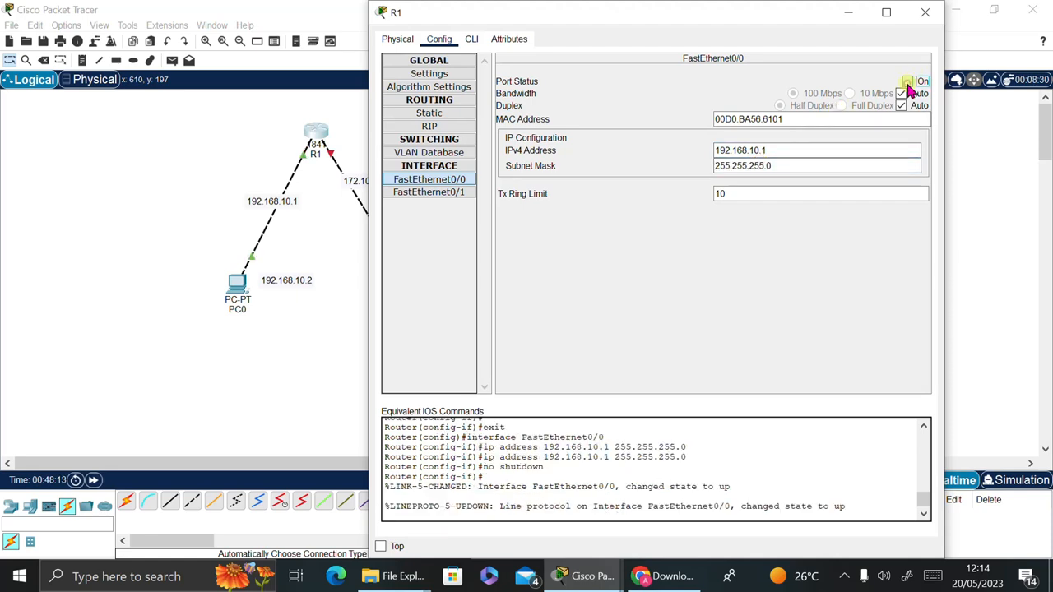
left_click(925, 12)
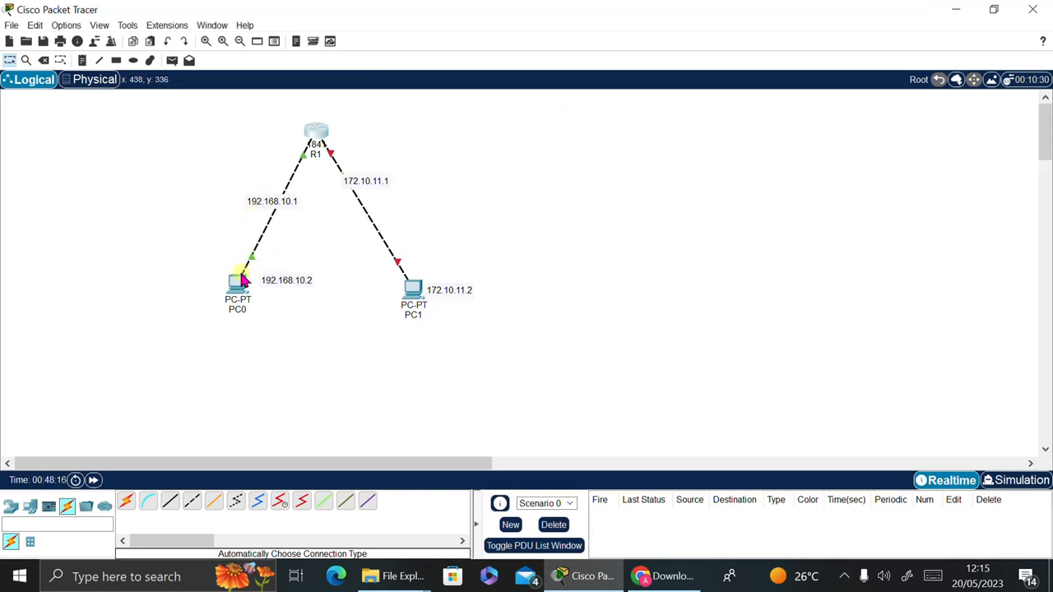
Configure R1's FastEthernet0/1 interface with IPv4 address 172.10.11.1 and subnet mask 255.255.0.0, and turn the port on.
mouse_move(242, 288)
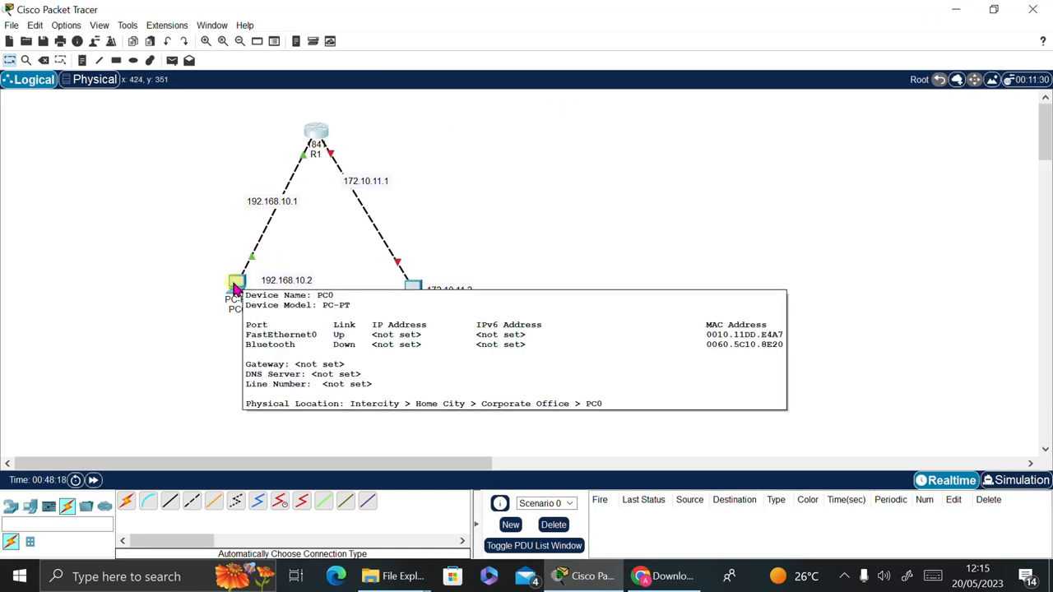
left_click(316, 136)
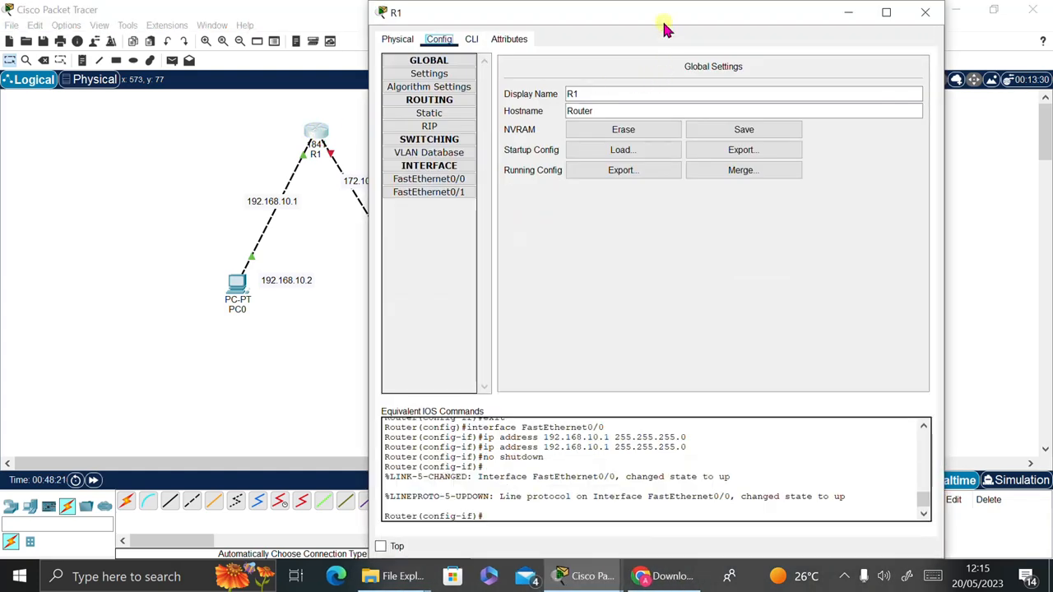
left_click_drag(664, 29, 537, 50)
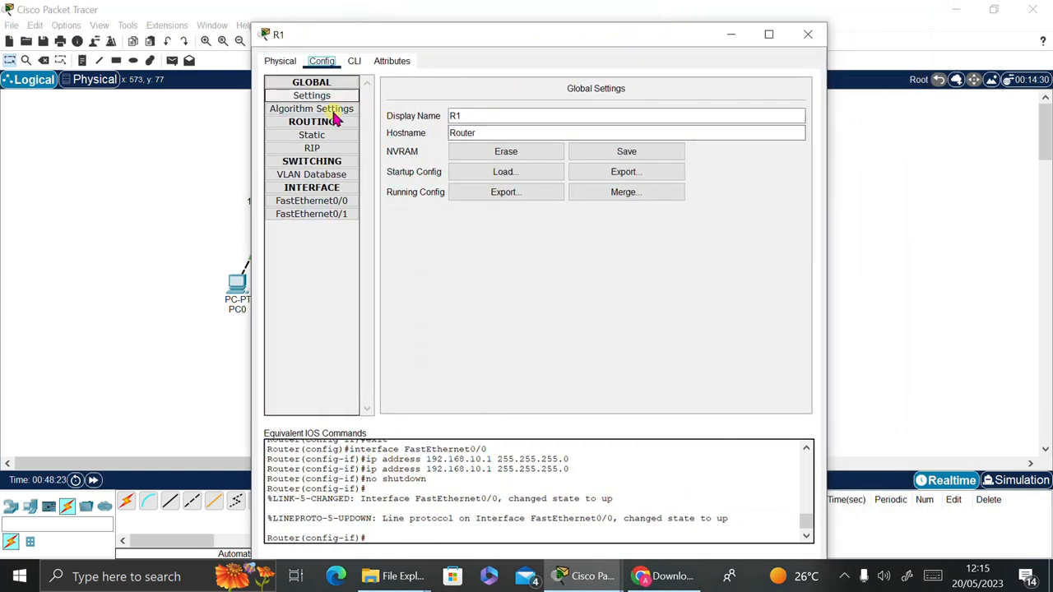
left_click(329, 214)
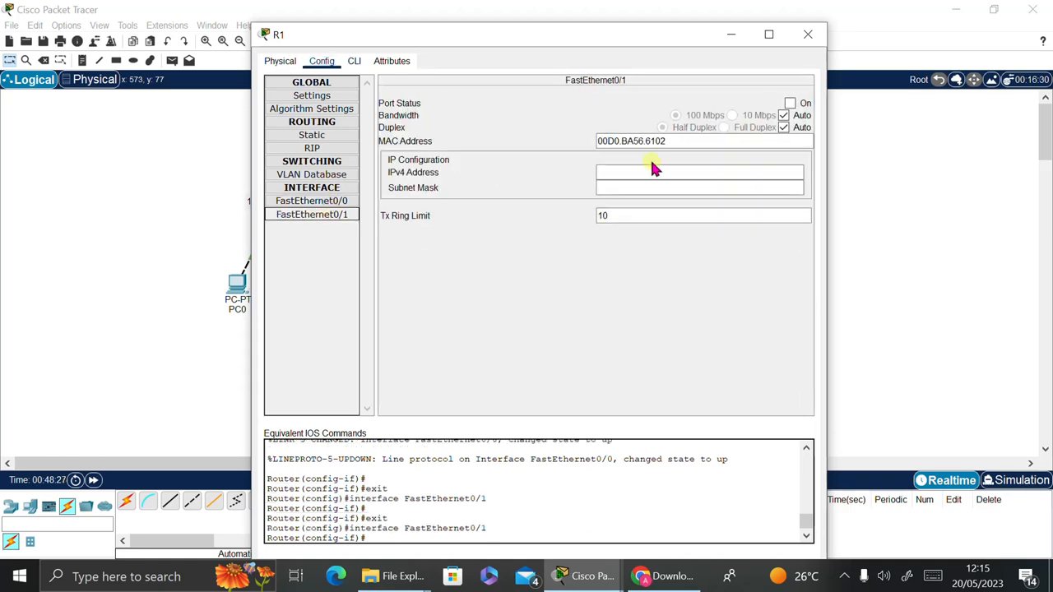
left_click_drag(543, 39, 725, 25)
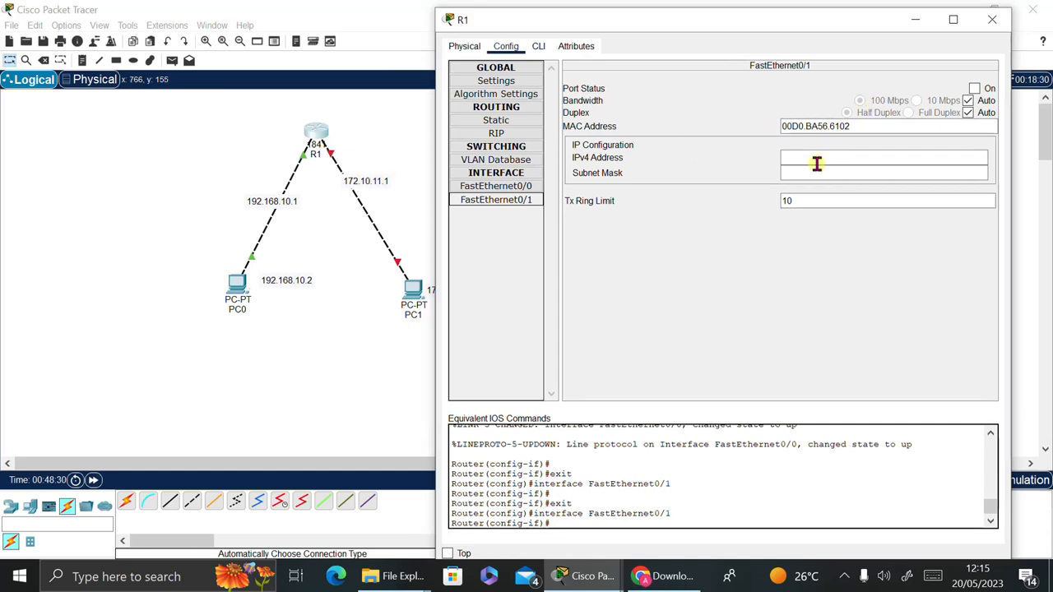
left_click(788, 157)
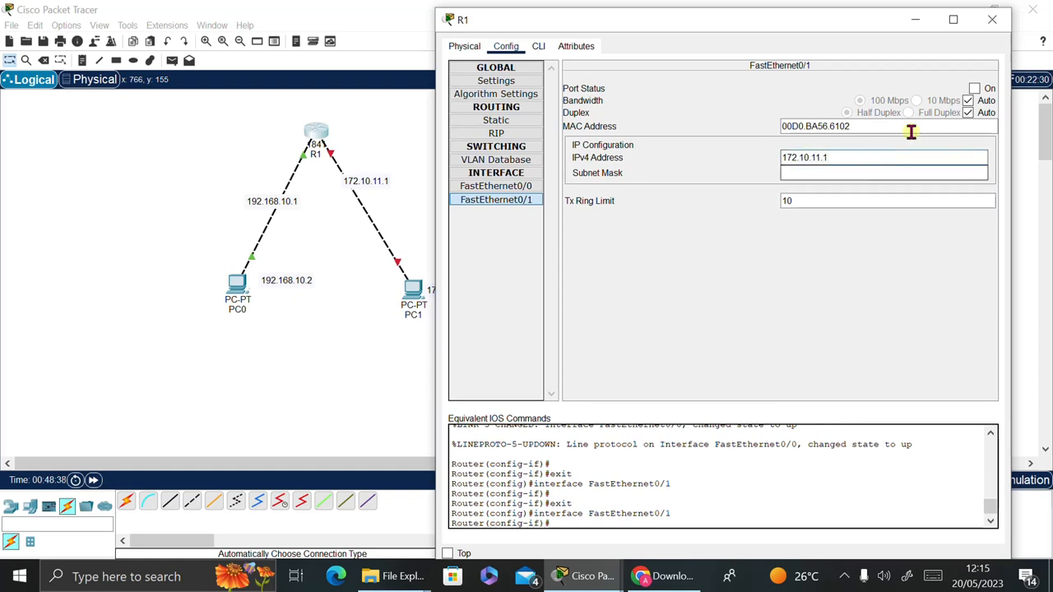
left_click(879, 168)
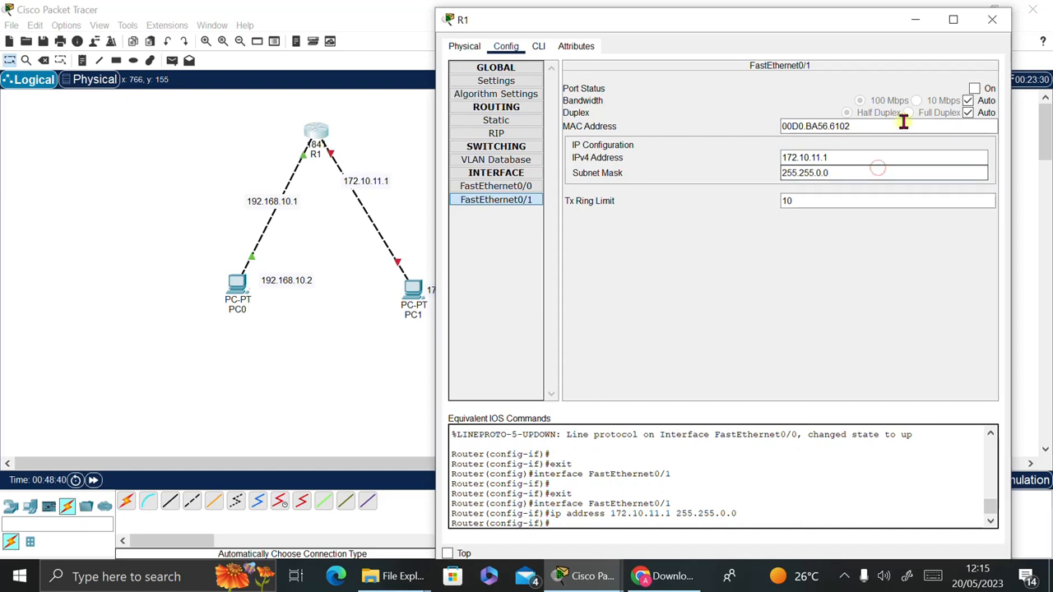
left_click(973, 89)
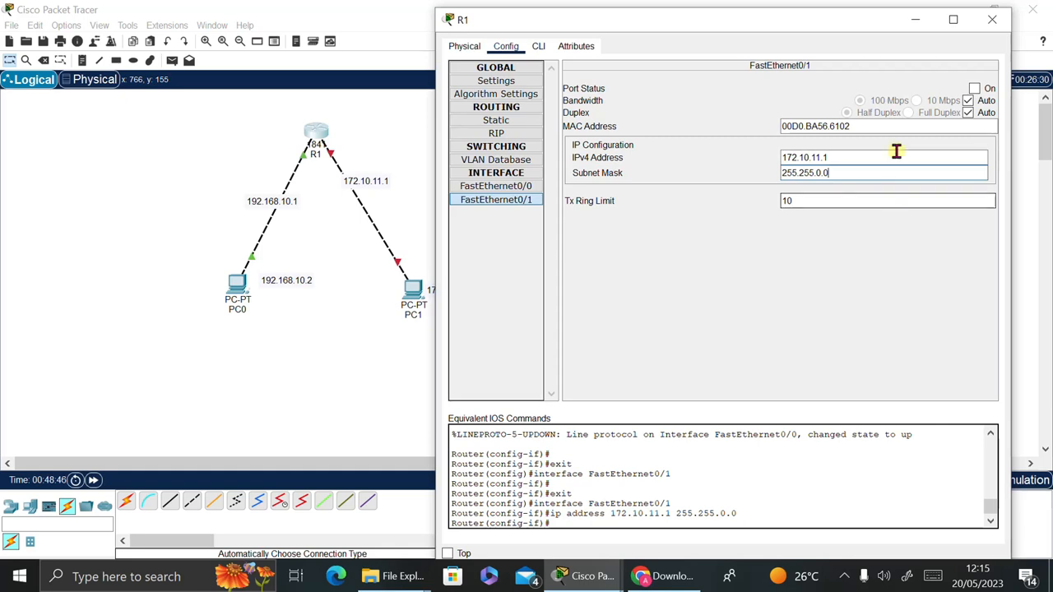
left_click(974, 89)
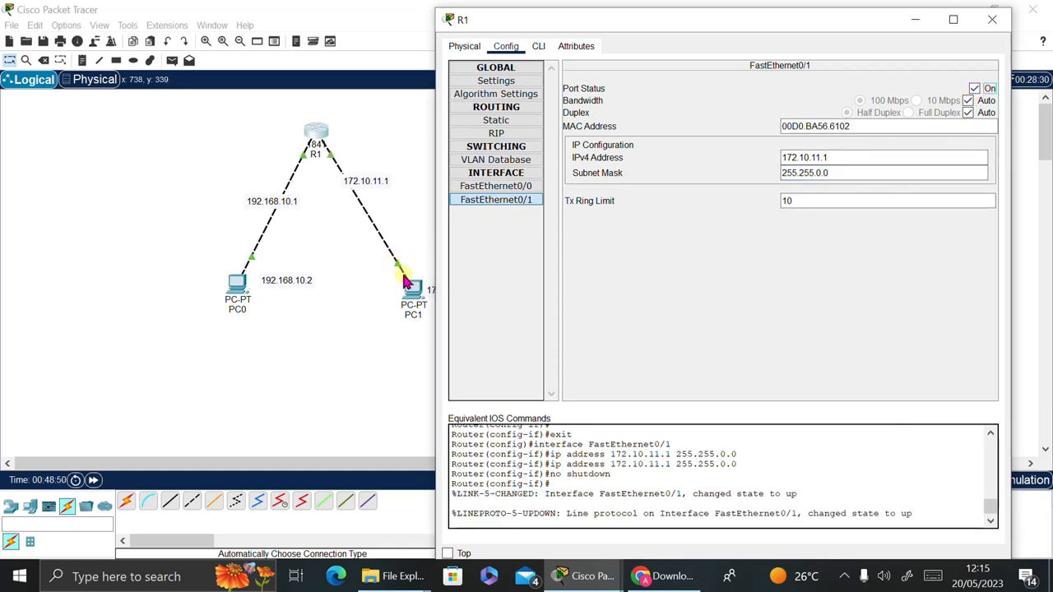
left_click(990, 19)
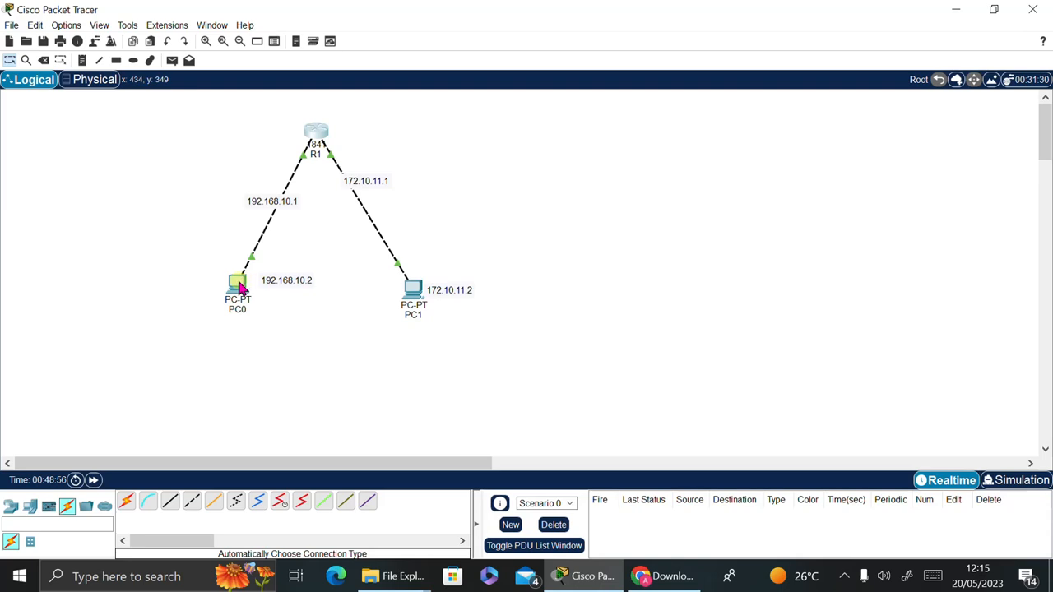
Set PC0's static IPv4 address to 192.168.10.2 in its IP configuration.
mouse_move(241, 285)
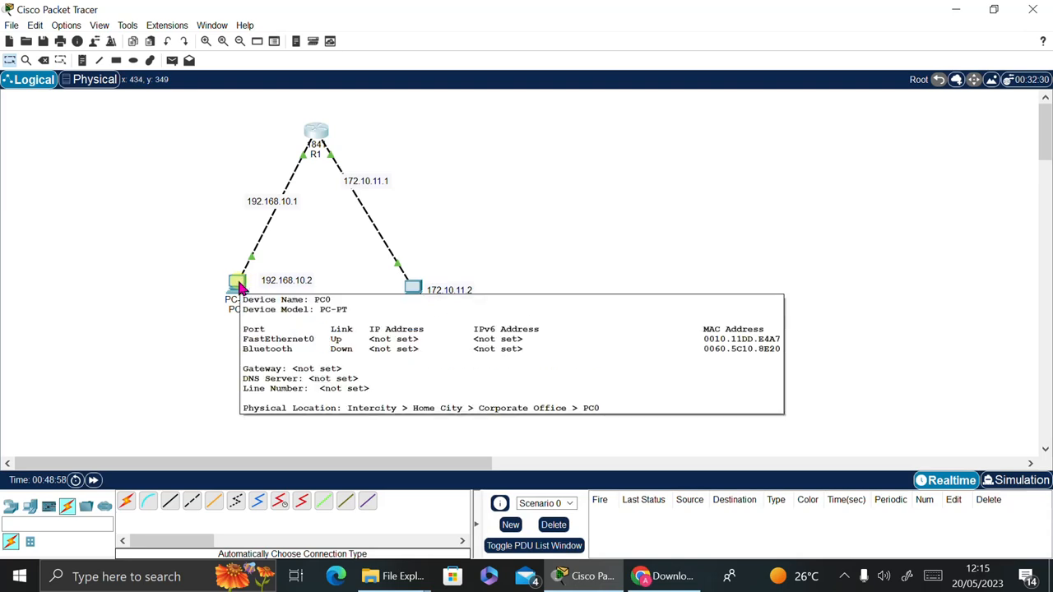
left_click(238, 283)
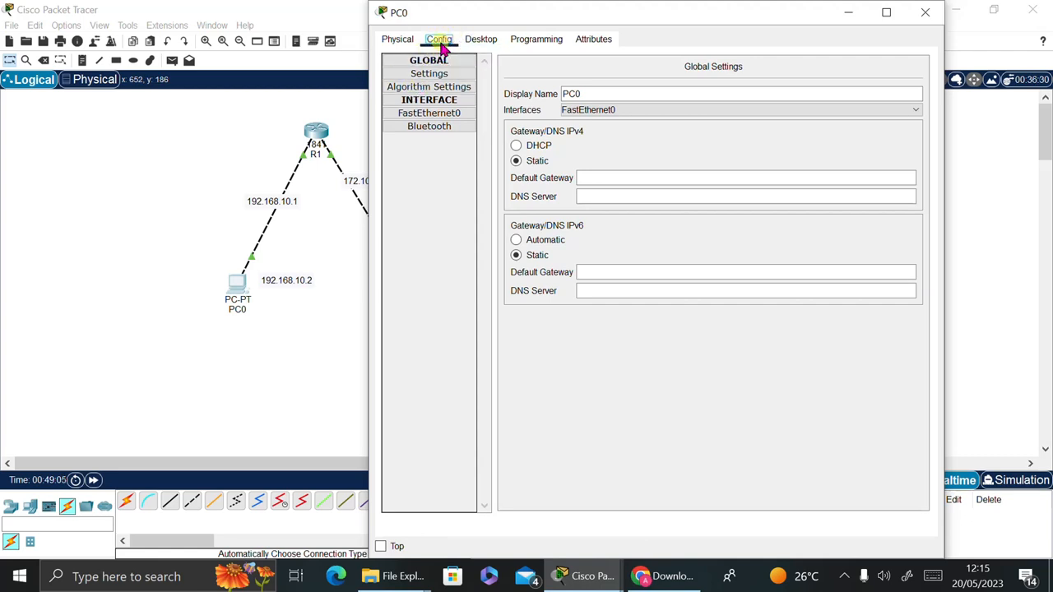
left_click(477, 46)
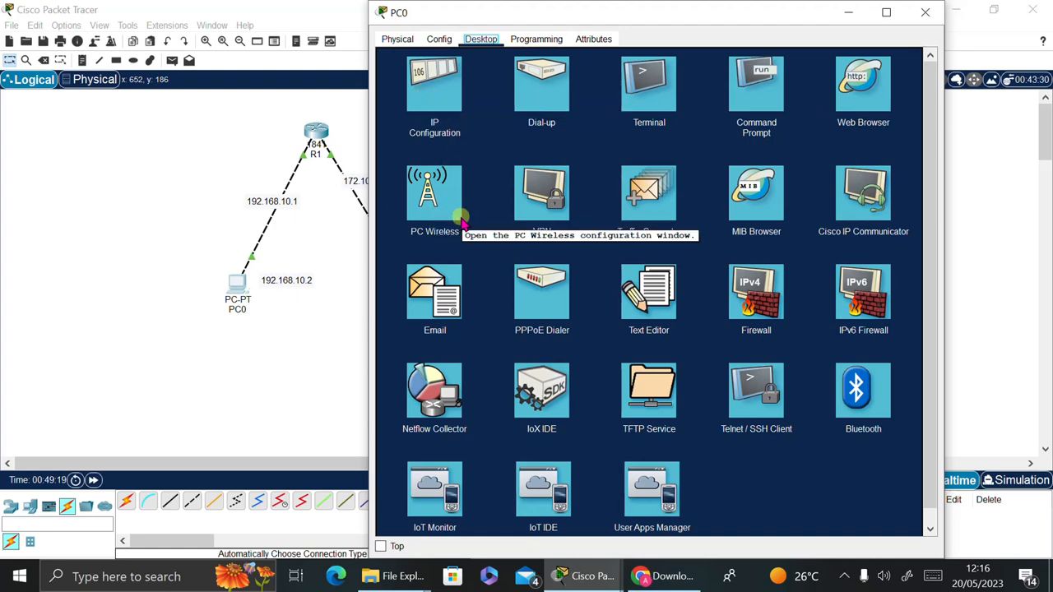
left_click(435, 76)
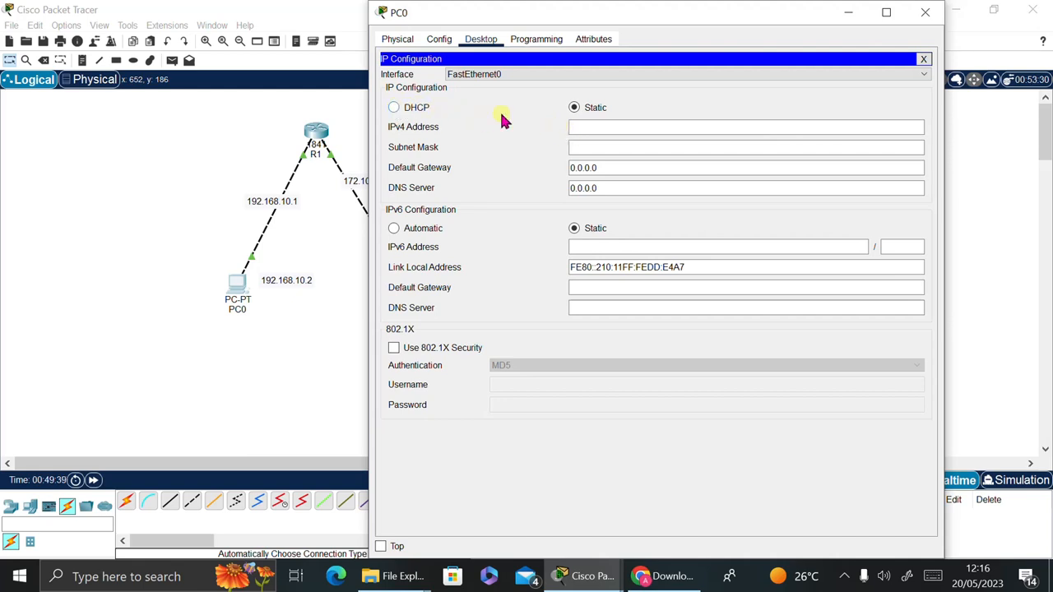
left_click(582, 126)
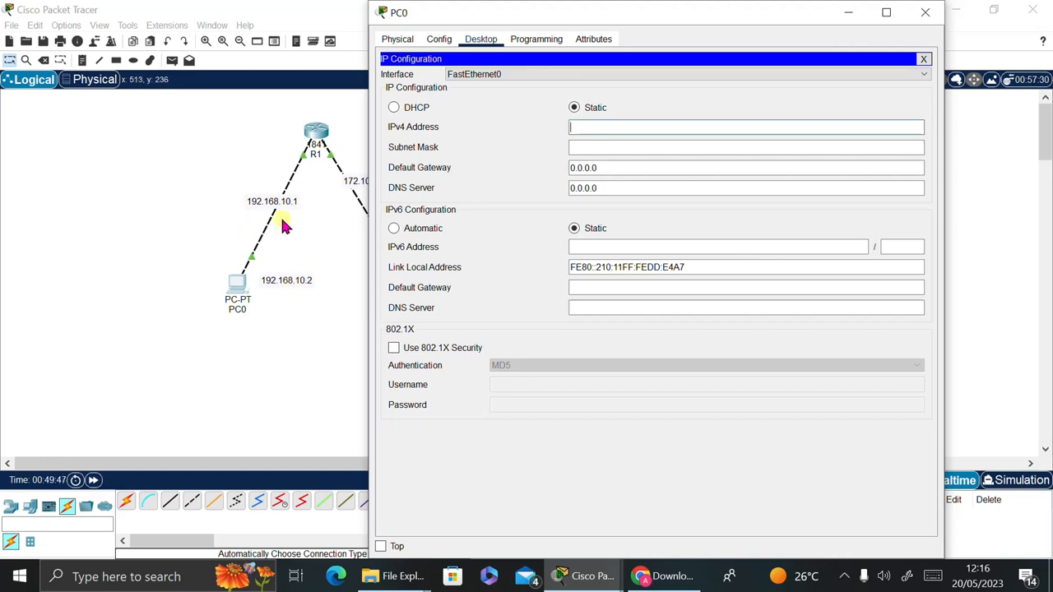
left_click(601, 122)
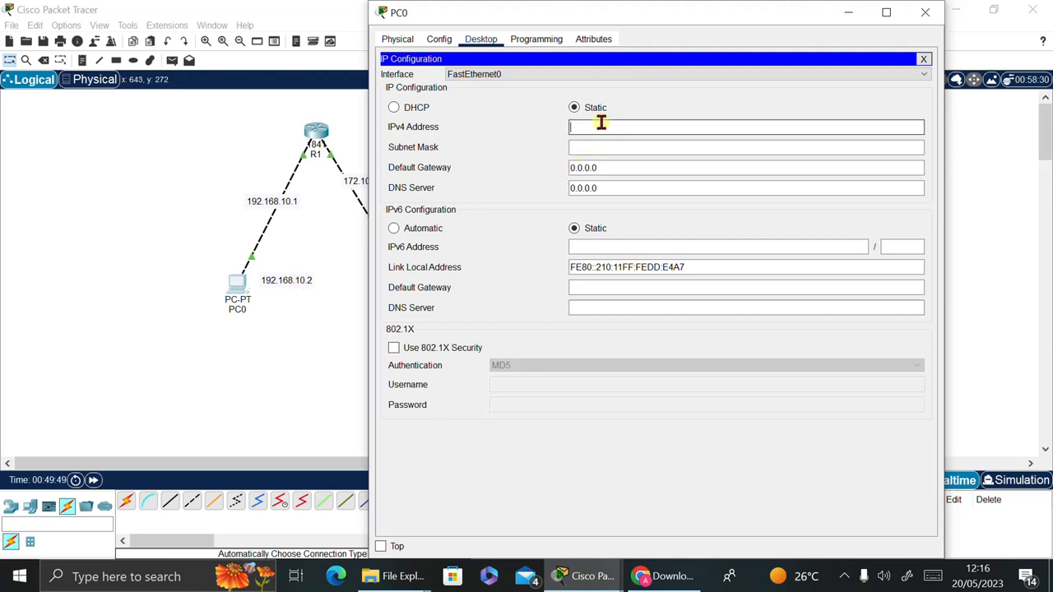
type("192.168.10.2")
Fill in PC0's subnet mask 255.255.255.0 and default gateway 192.168.10.1, and close its configuration window.
left_click_drag(630, 128, 567, 123)
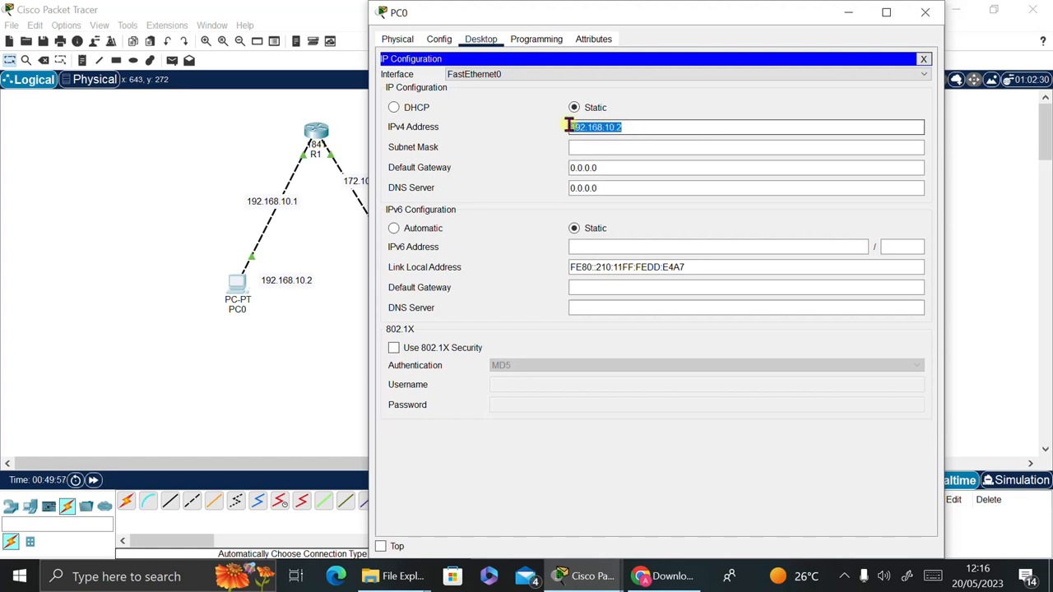
right_click(577, 126)
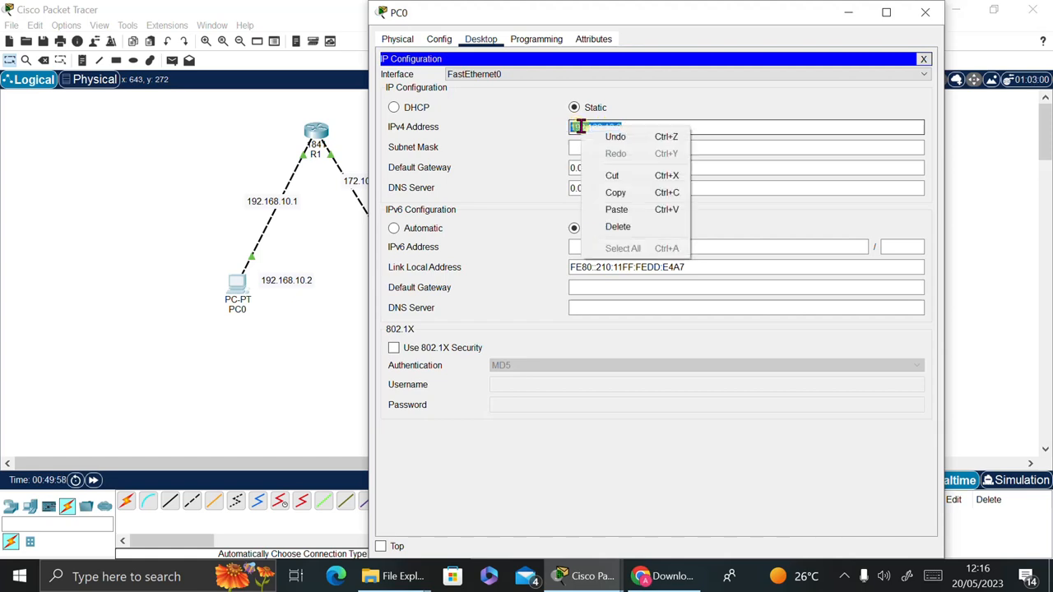
left_click(623, 193)
left_click(599, 148)
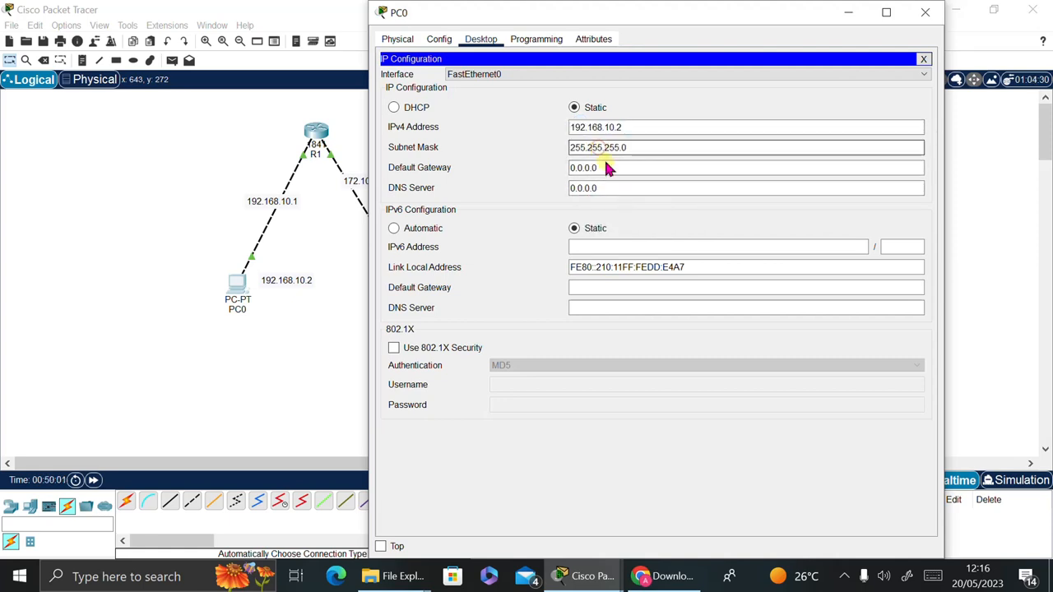
left_click(606, 168)
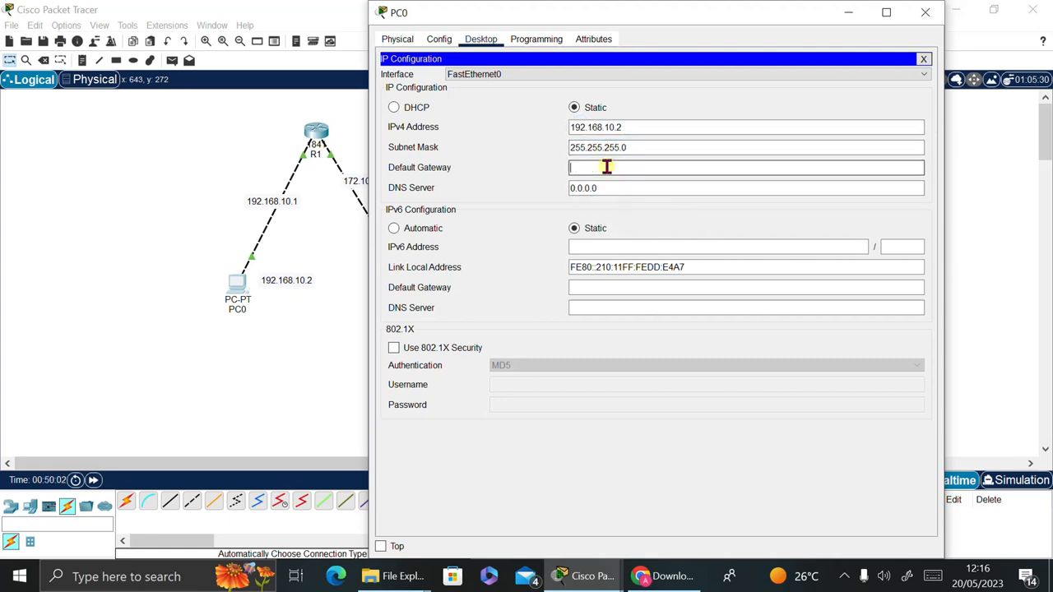
key("ctrl+v")
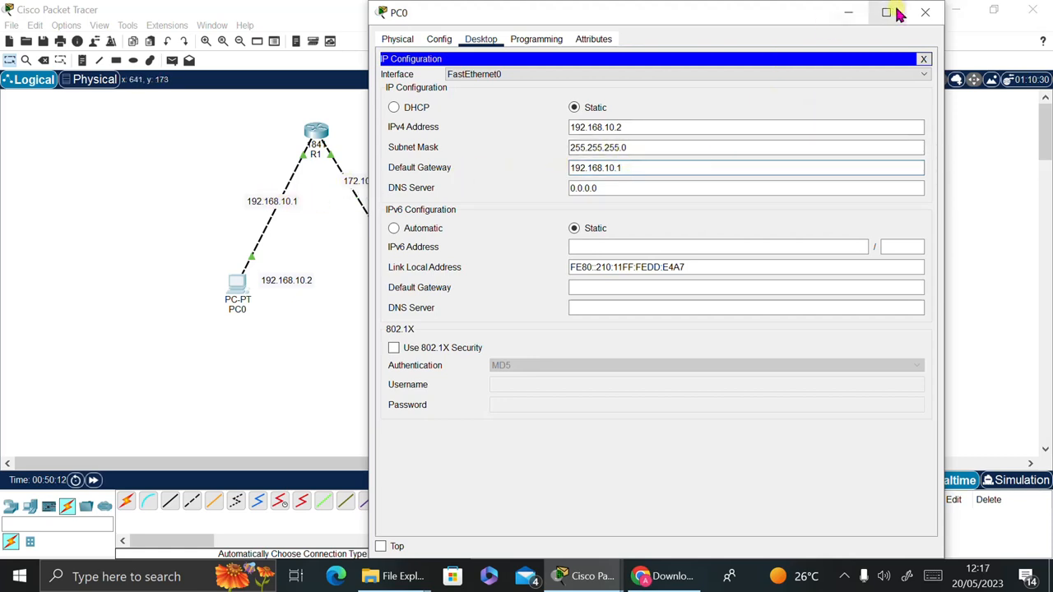
left_click(924, 12)
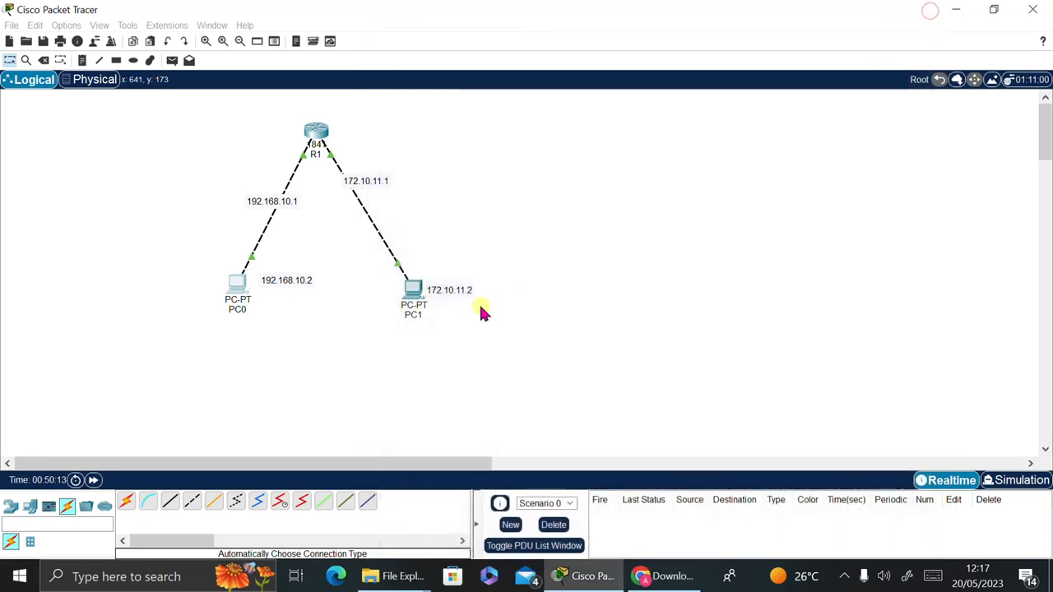
Set PC1's static IPv4 address to 172.10.11.2 with subnet mask 255.255.0.0 in its IP configuration.
left_click(412, 290)
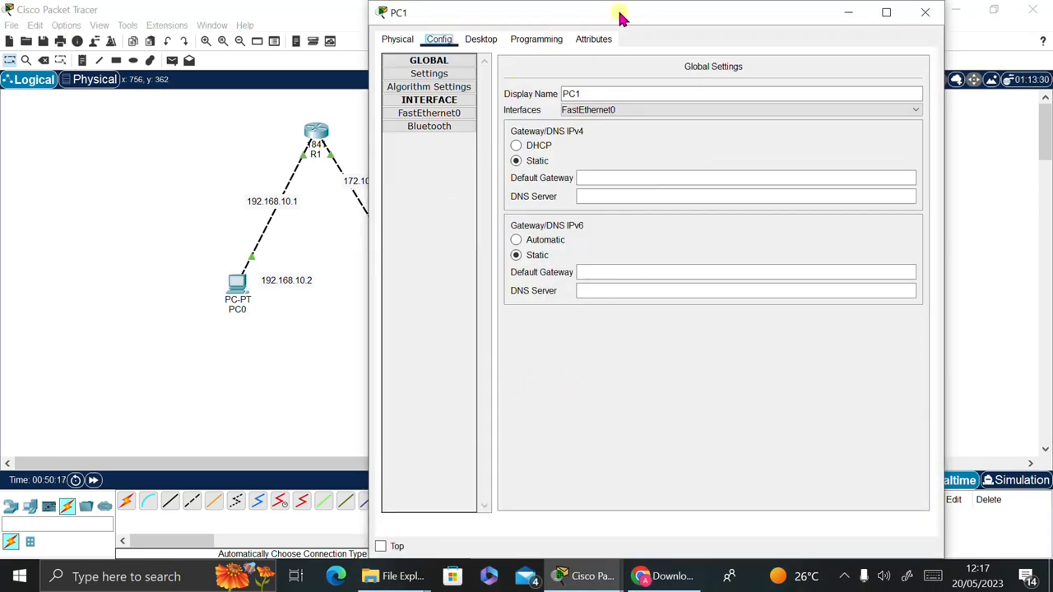
left_click_drag(620, 17, 666, 78)
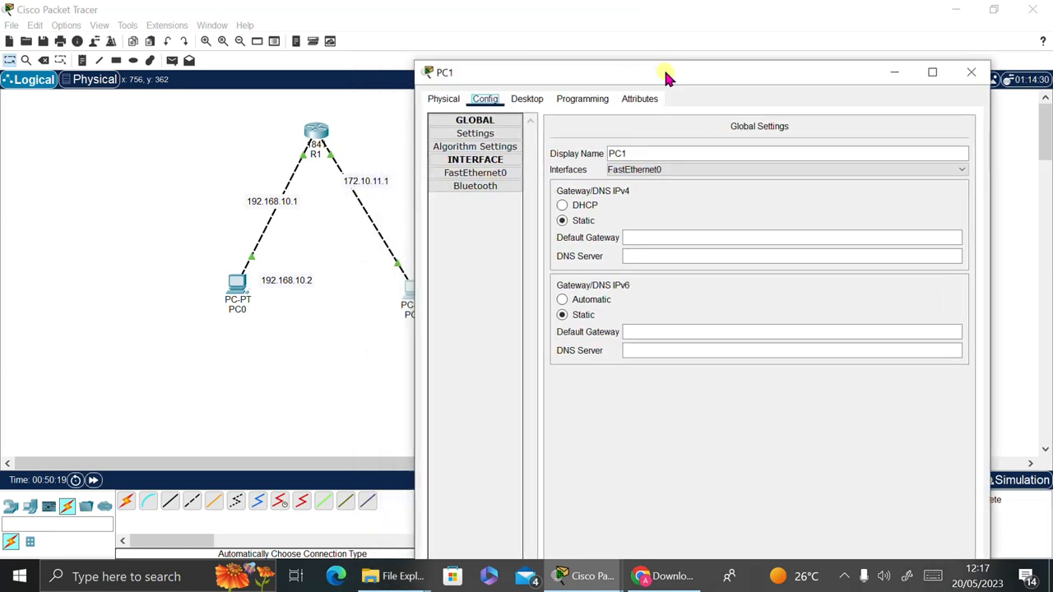
left_click(530, 99)
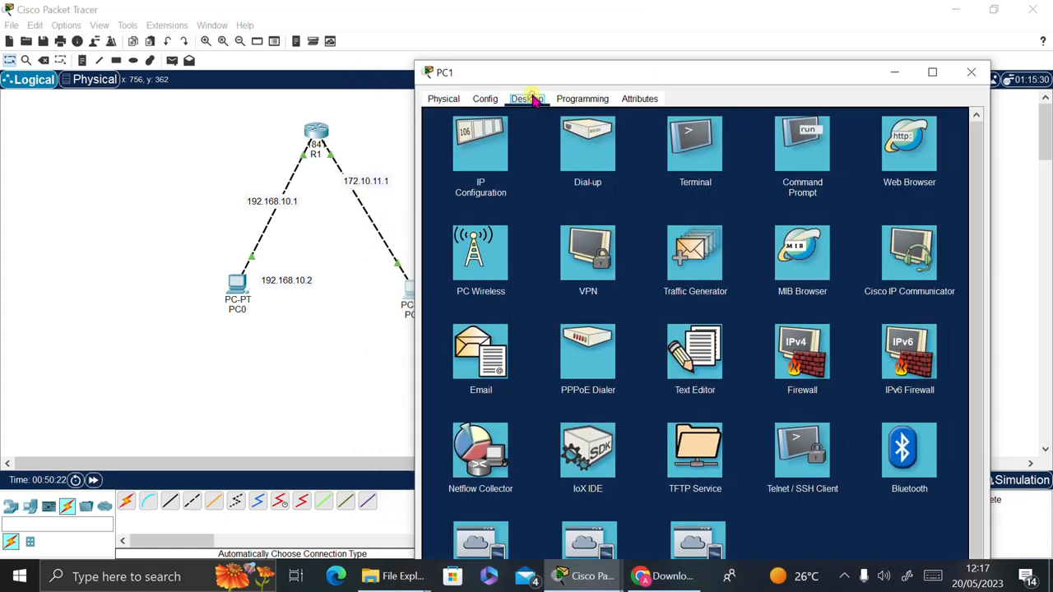
left_click(481, 142)
left_click(621, 188)
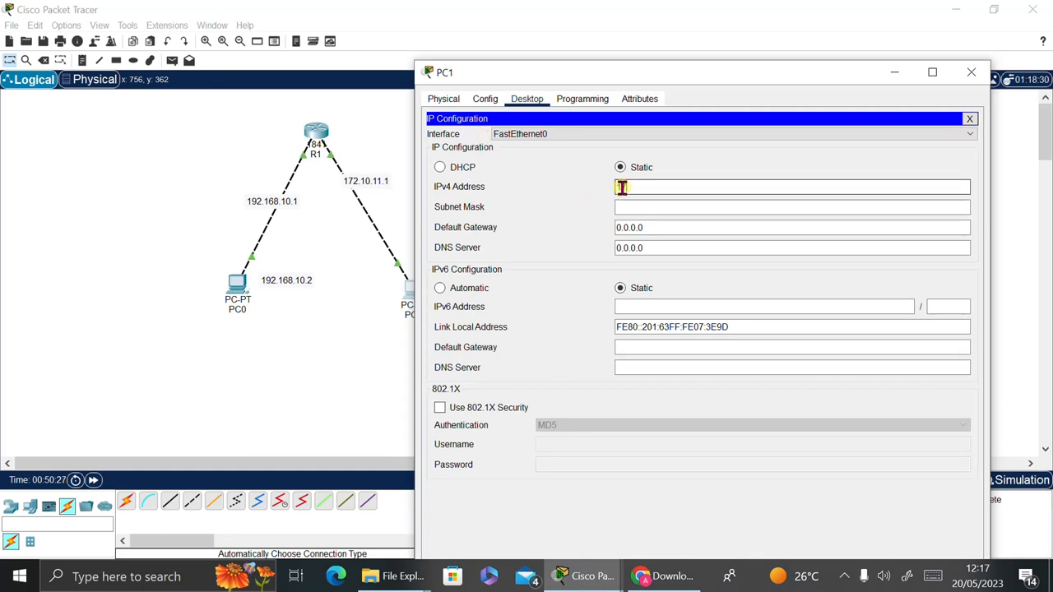
type("172.10.11.")
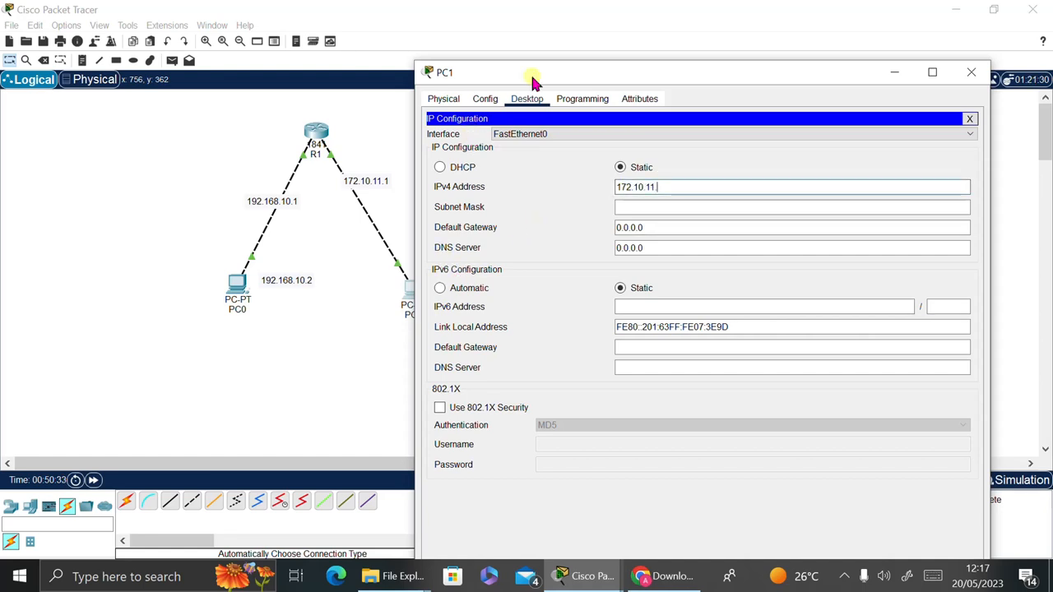
left_click_drag(559, 73, 578, 62)
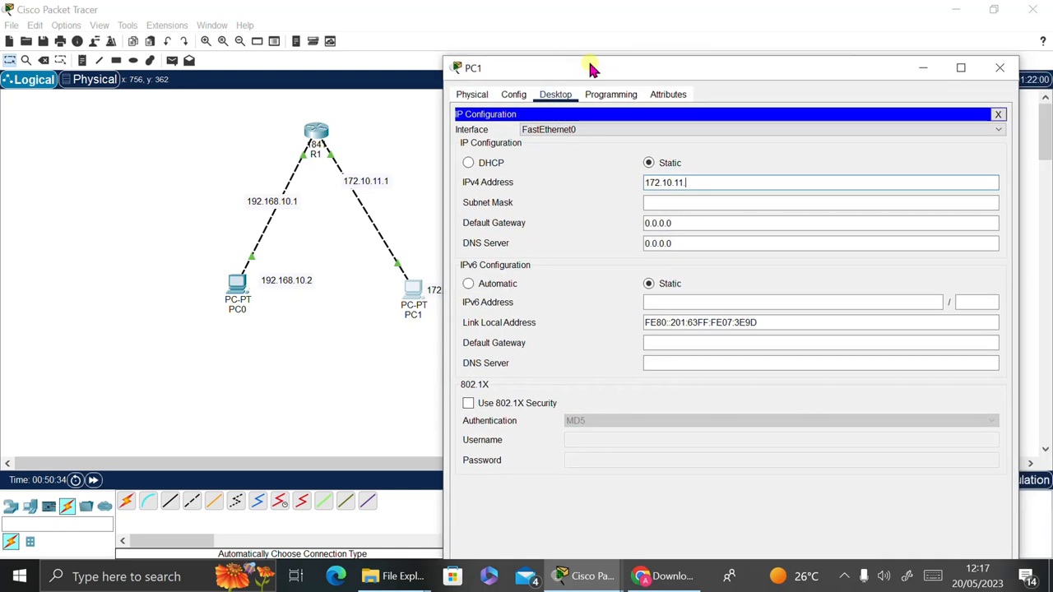
left_click(703, 182)
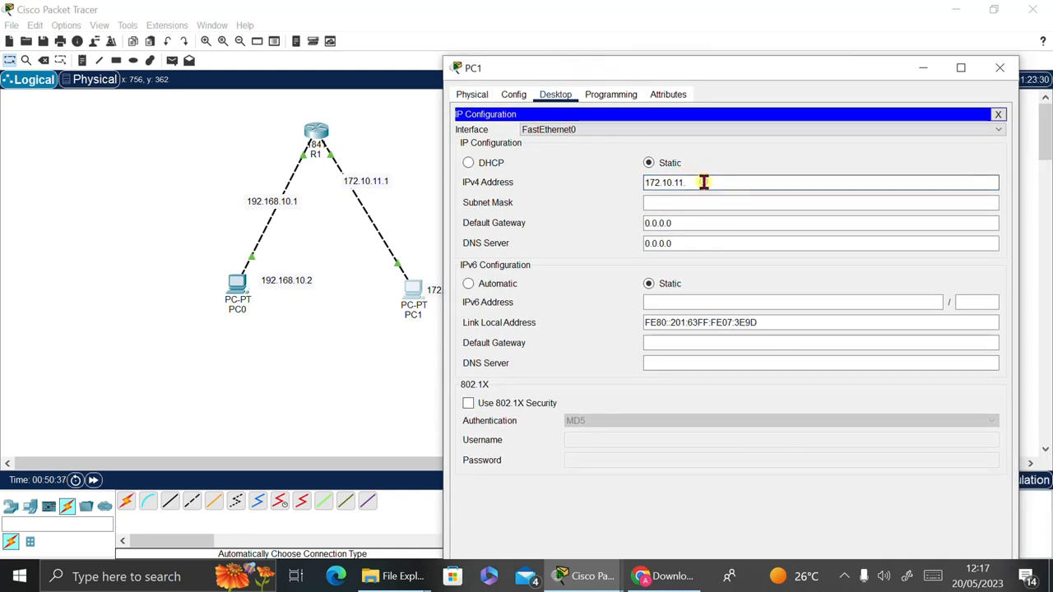
type("2")
left_click(698, 205)
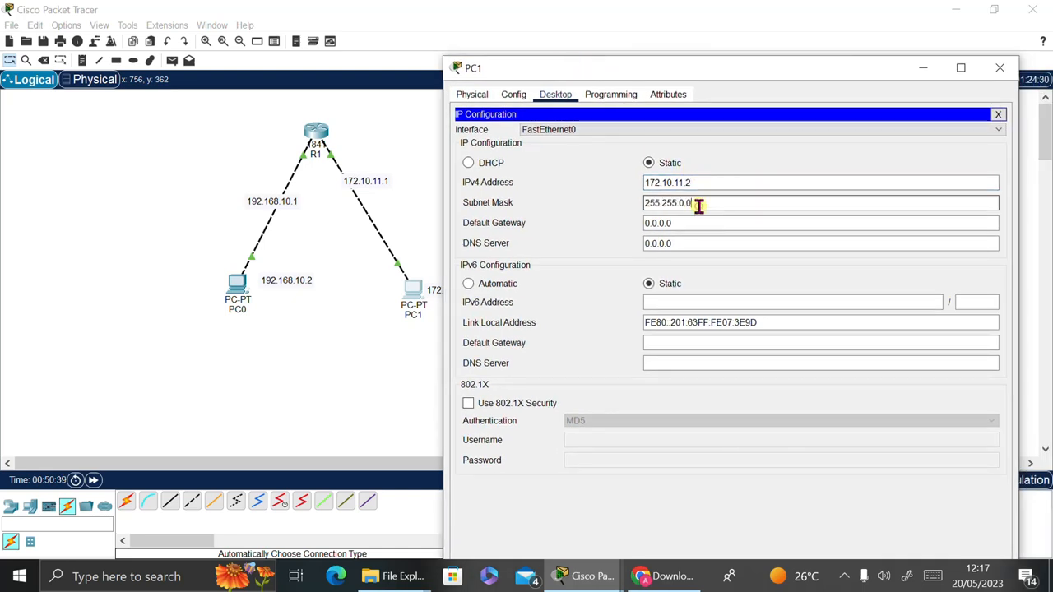
Set PC1's default gateway to 172.10.11.1 and close its configuration window.
left_click_drag(701, 184, 665, 171)
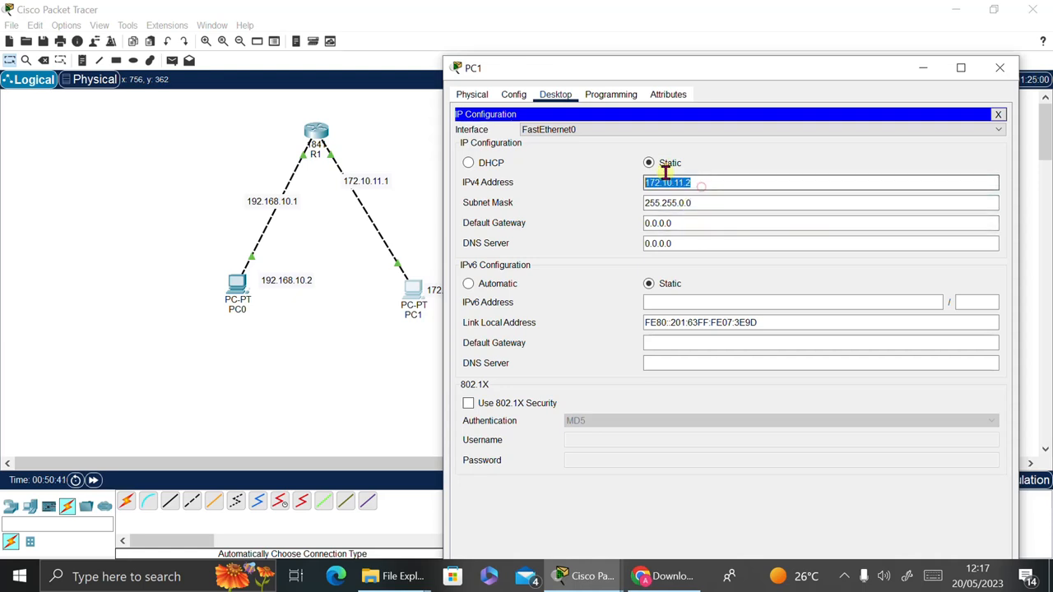
right_click(649, 177)
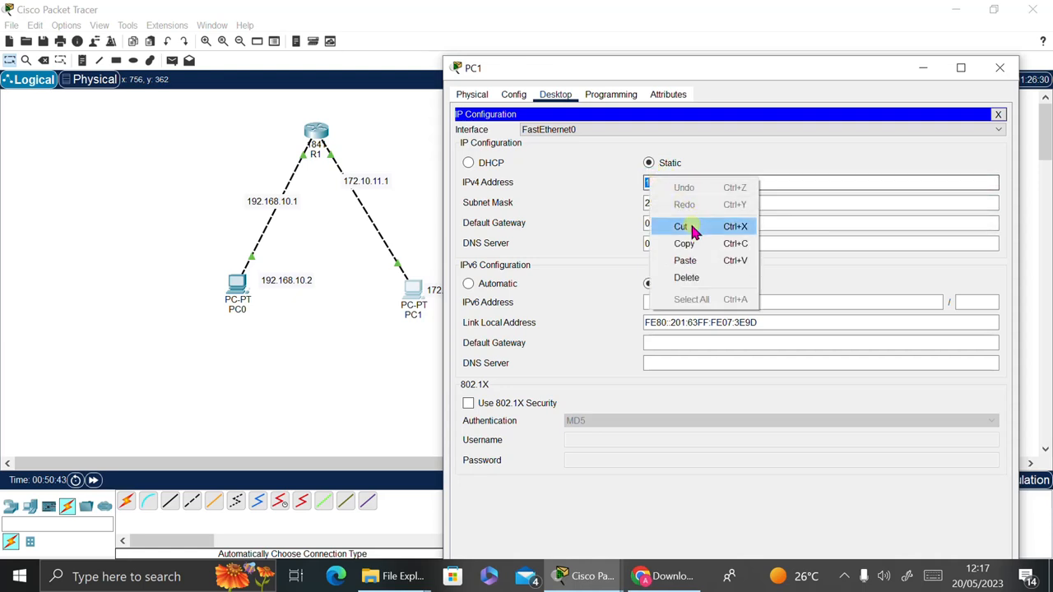
left_click(695, 244)
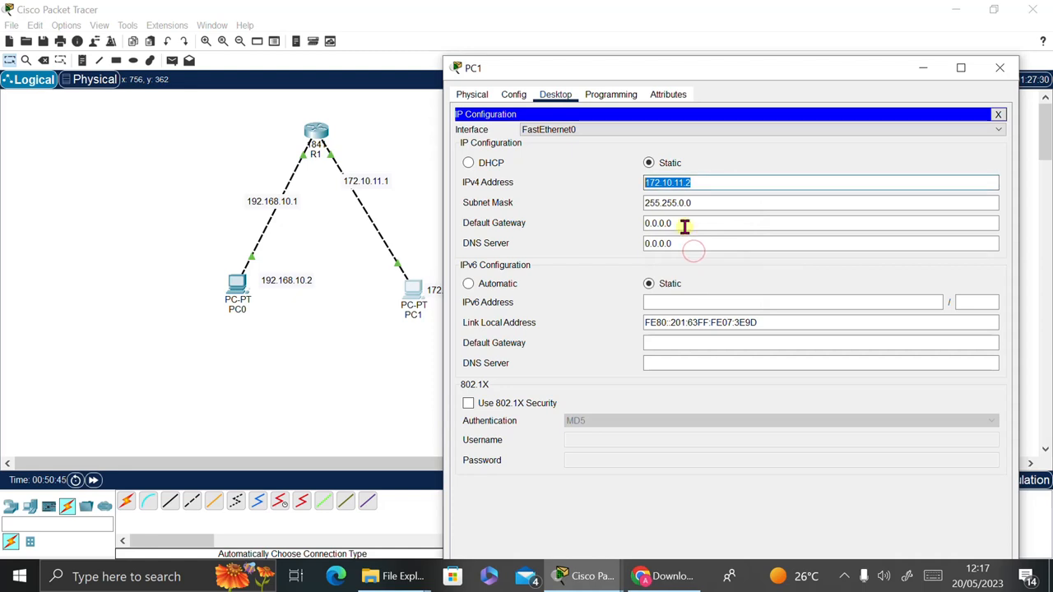
left_click(683, 224)
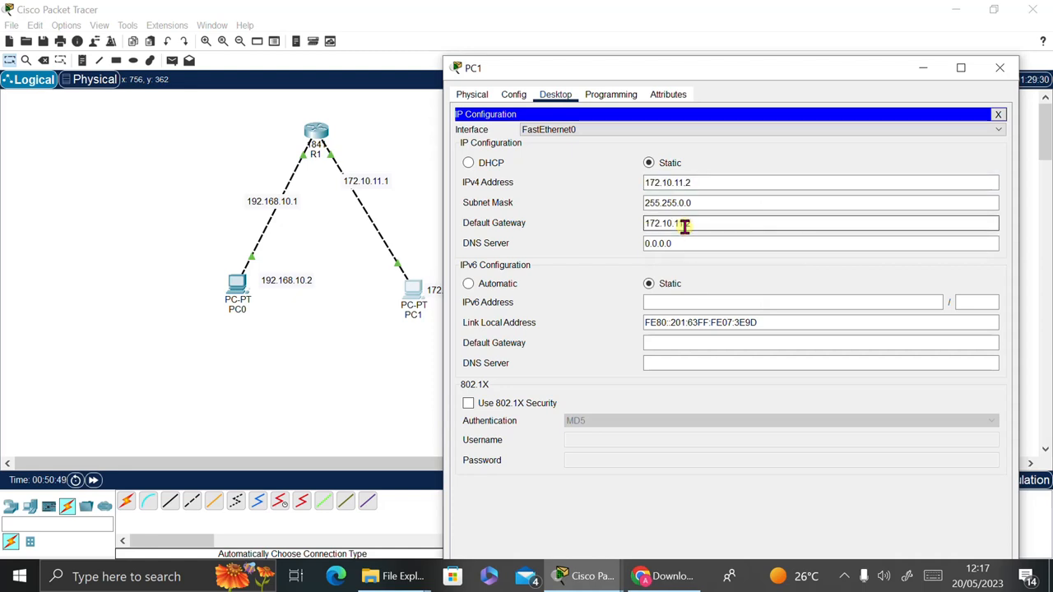
type("172.10.11.1")
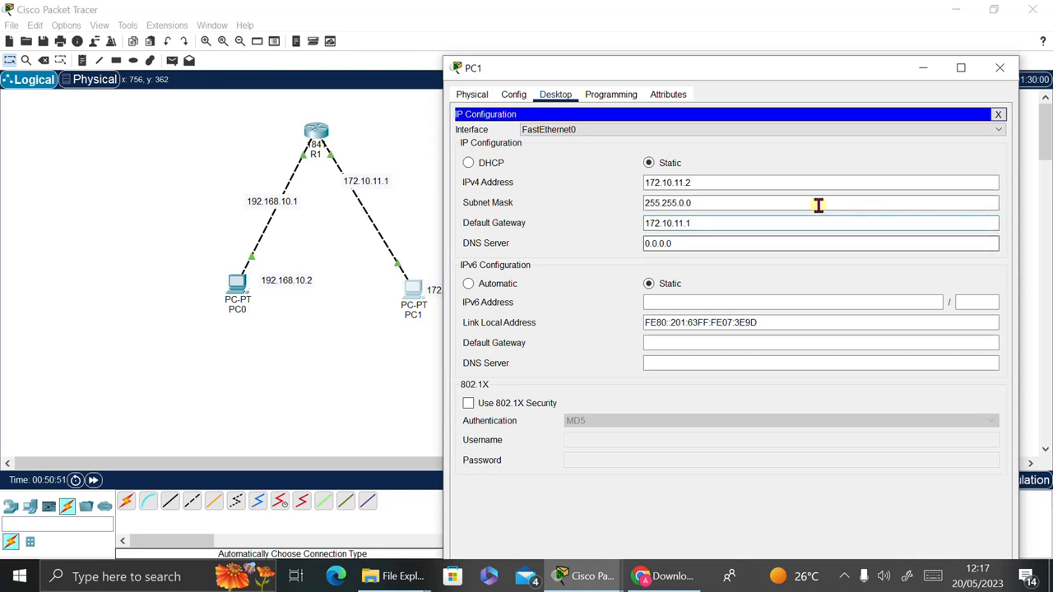
left_click(778, 209)
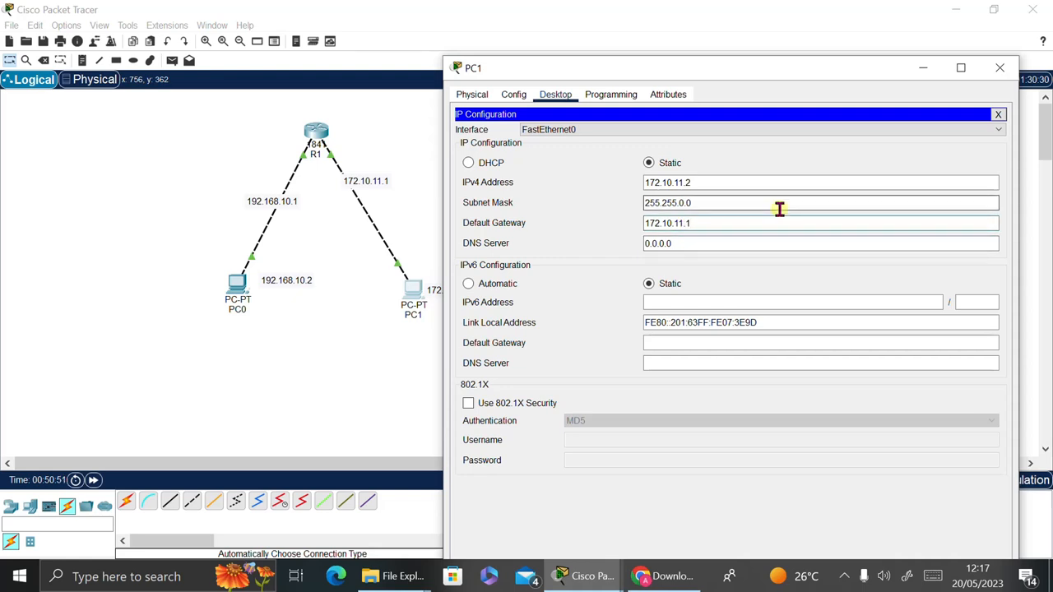
left_click(1002, 69)
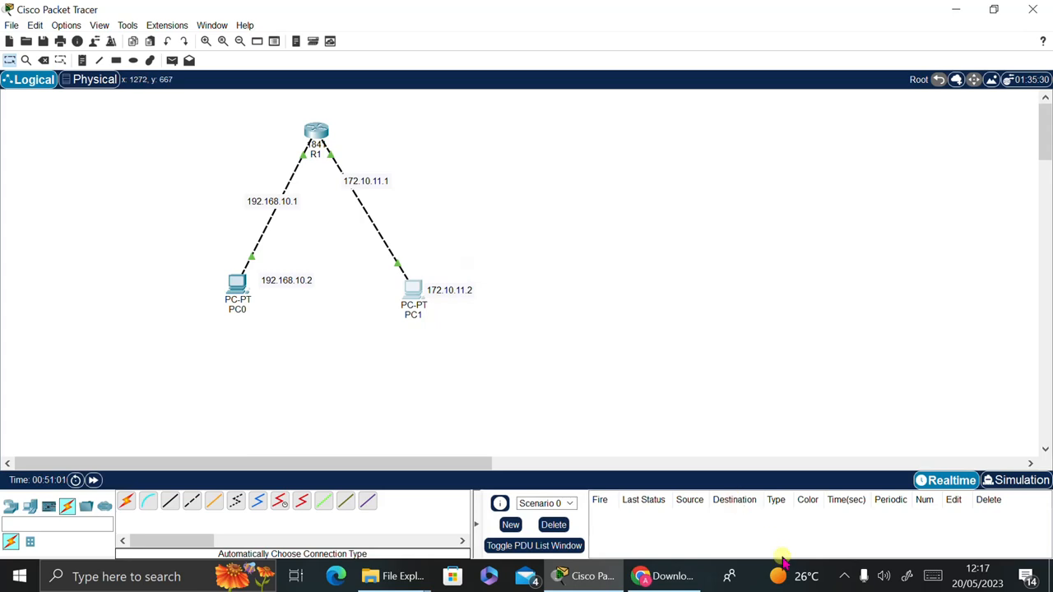
left_click(840, 575)
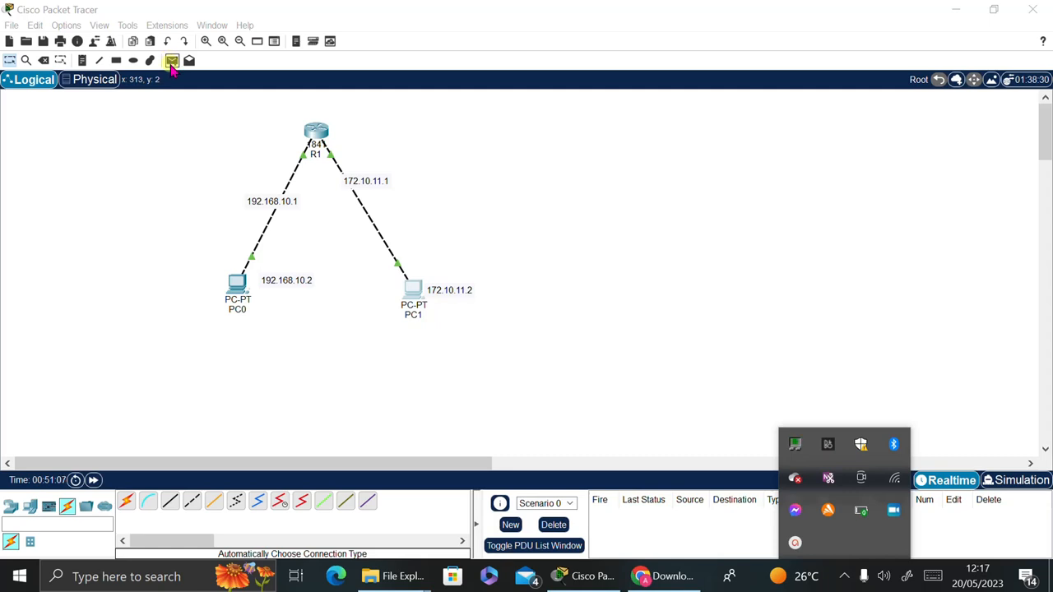
left_click(202, 89)
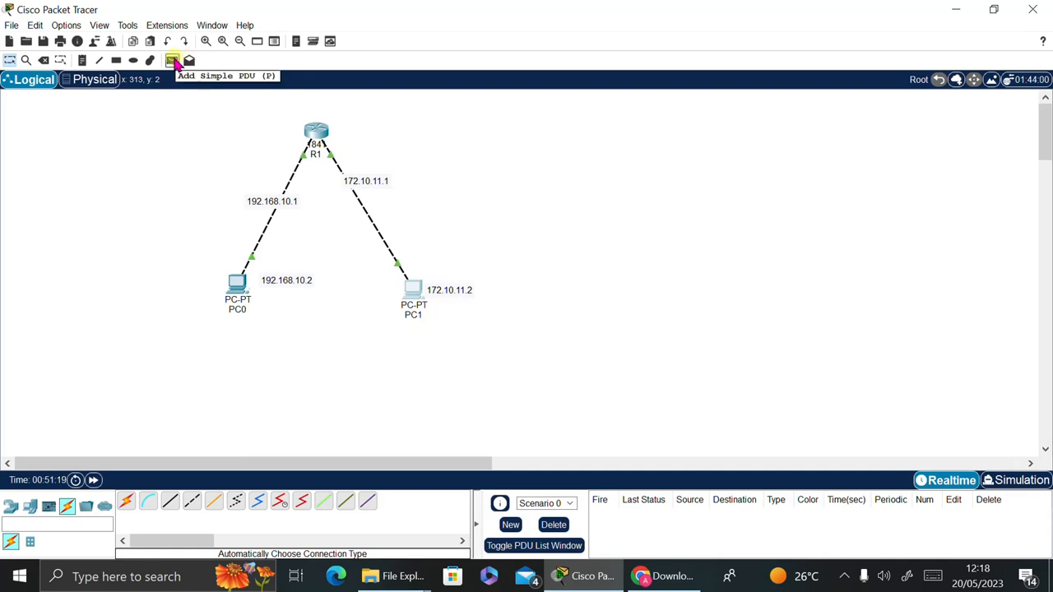
Add a simple PDU with PC0 as the source and PC1 as the destination.
left_click(173, 61)
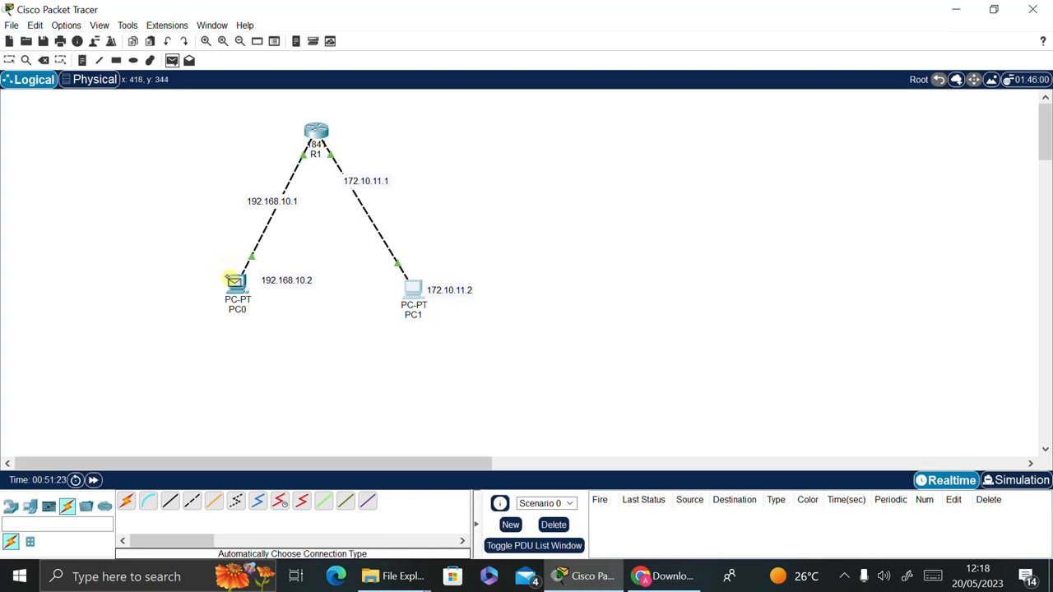
mouse_move(233, 281)
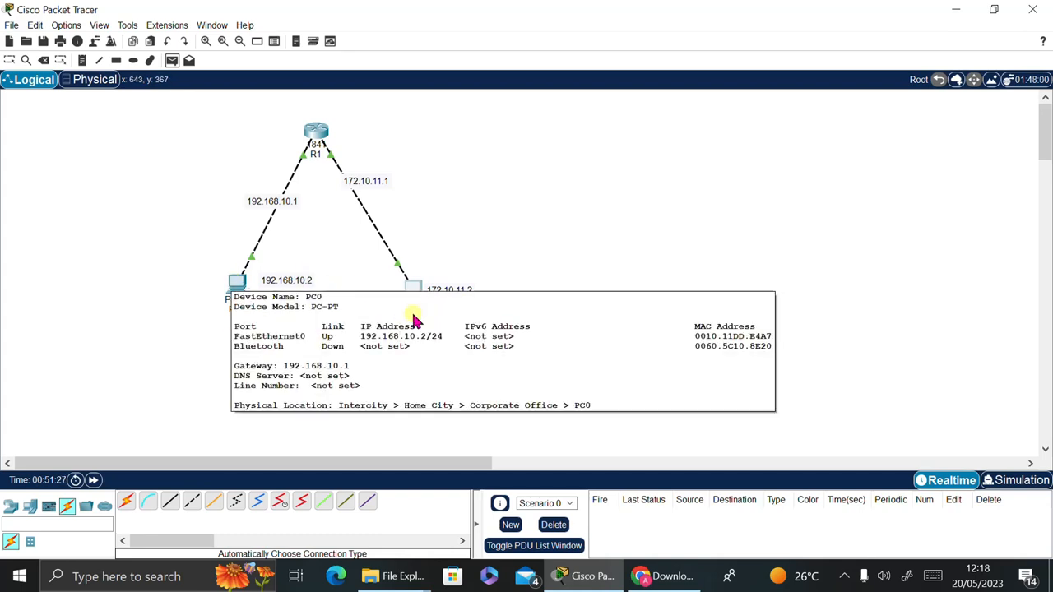
left_click(236, 284)
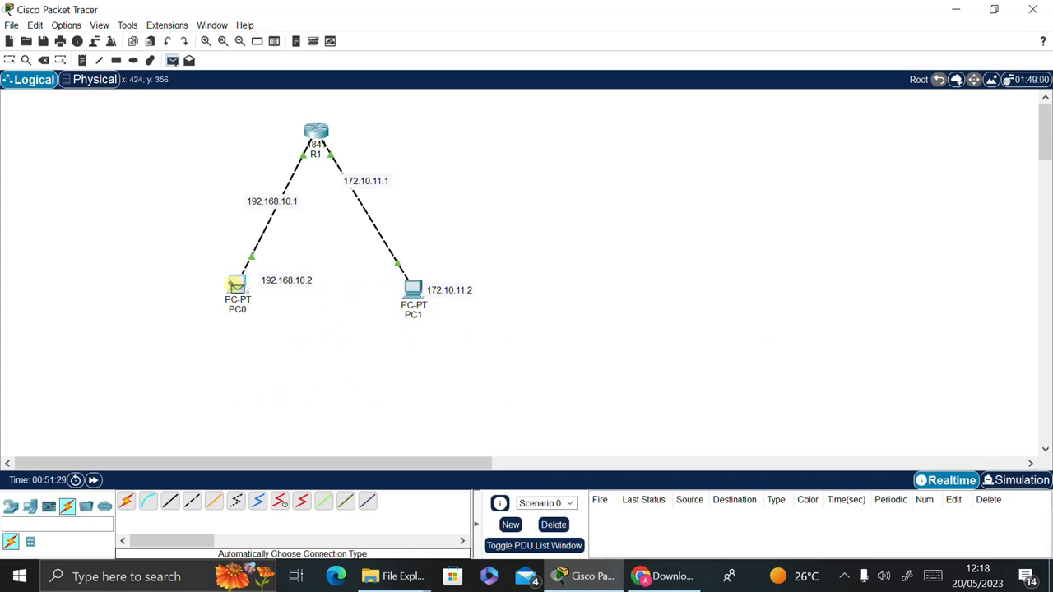
left_click(409, 289)
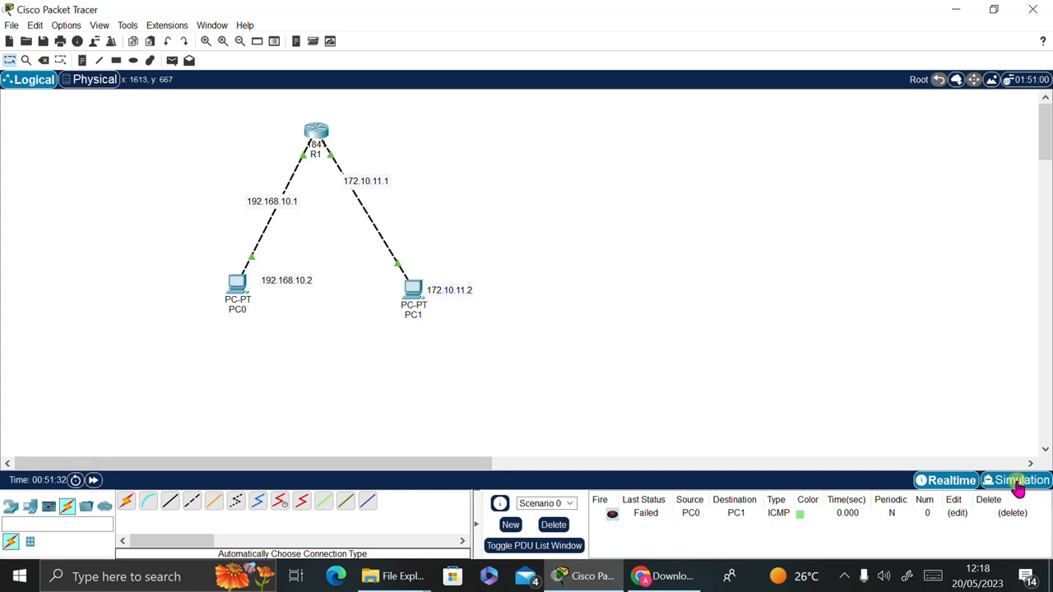
Switch to simulation mode with the simulation panel undocked, play the PC0-to-PC1 packet's round trip, and stop the playback.
left_click(1018, 483)
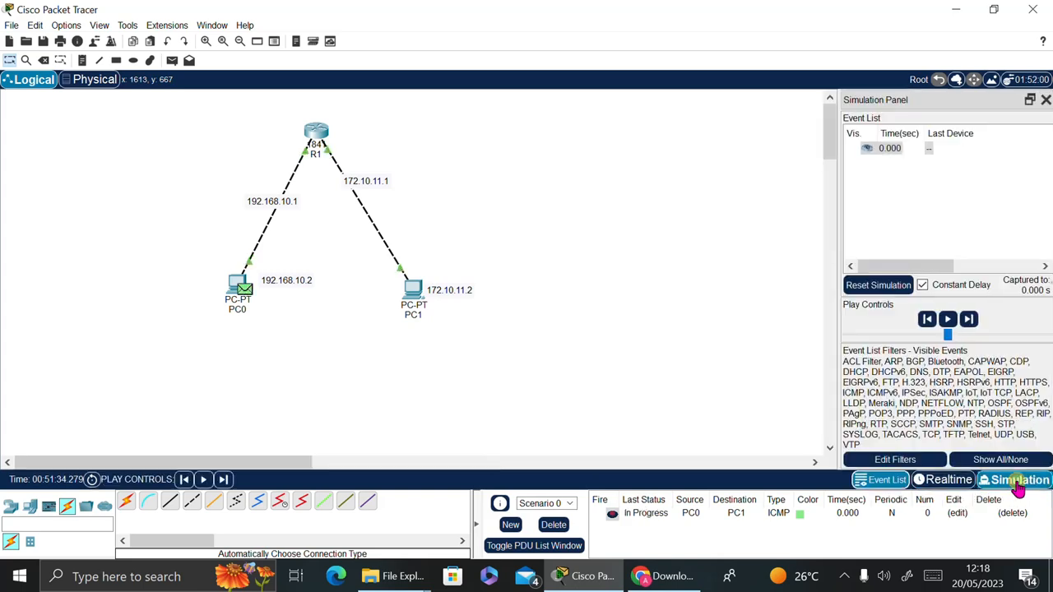
left_click_drag(942, 105, 793, 115)
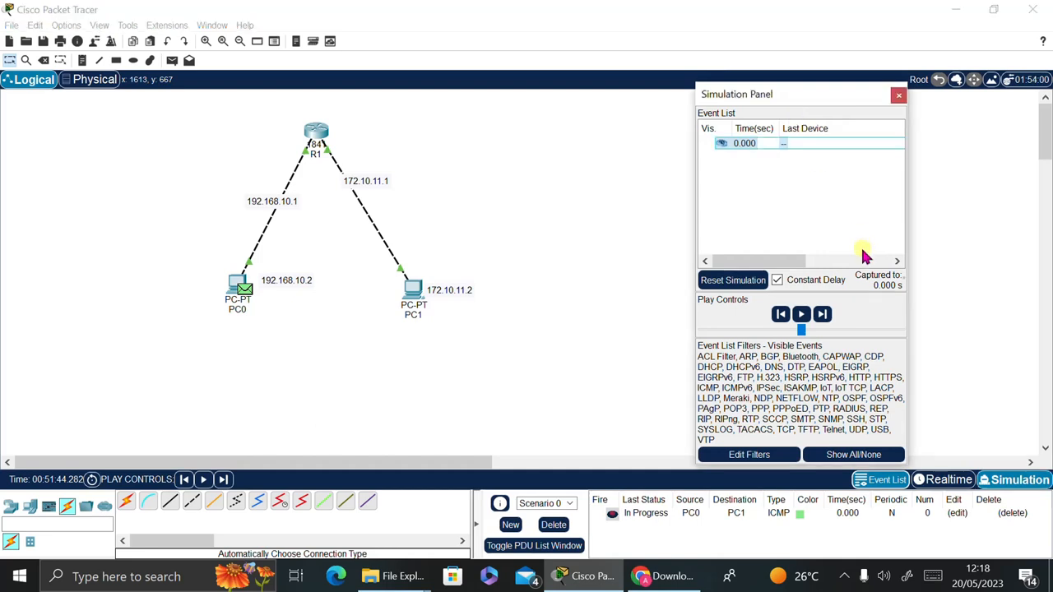
left_click(802, 315)
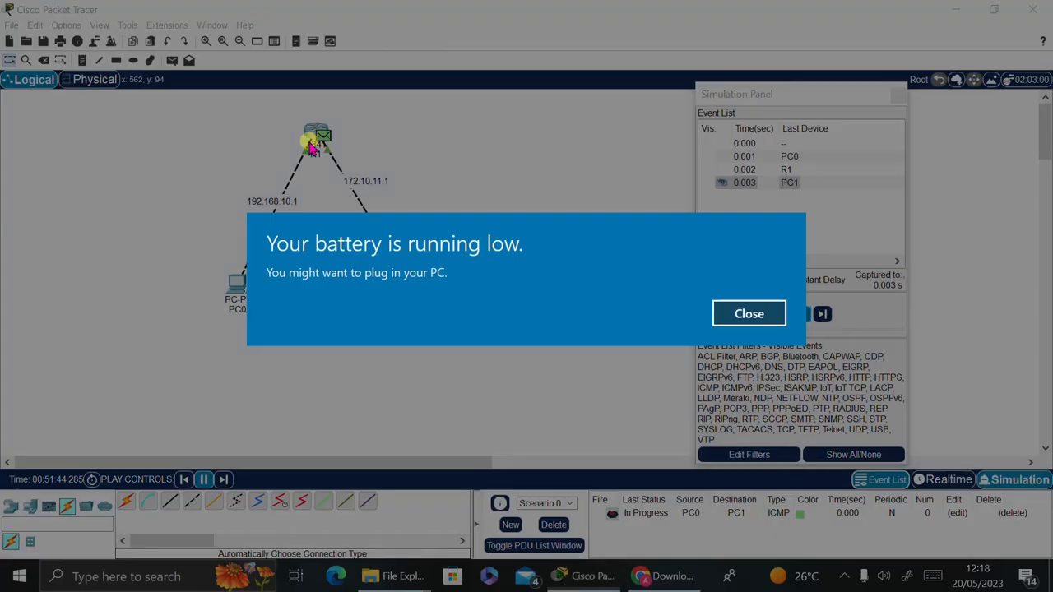
left_click(768, 313)
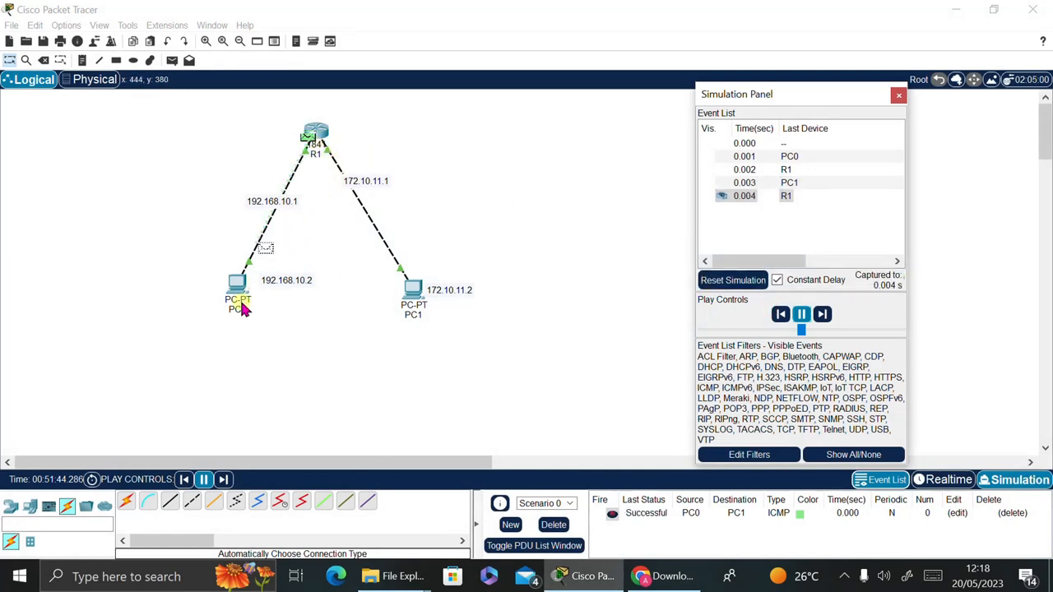
left_click(803, 316)
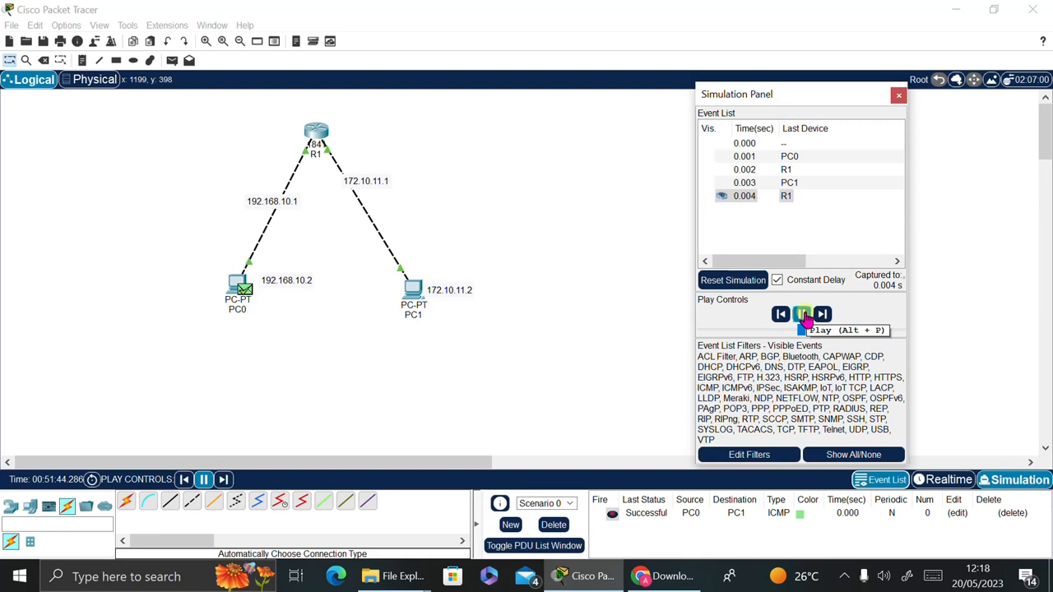
left_click(803, 316)
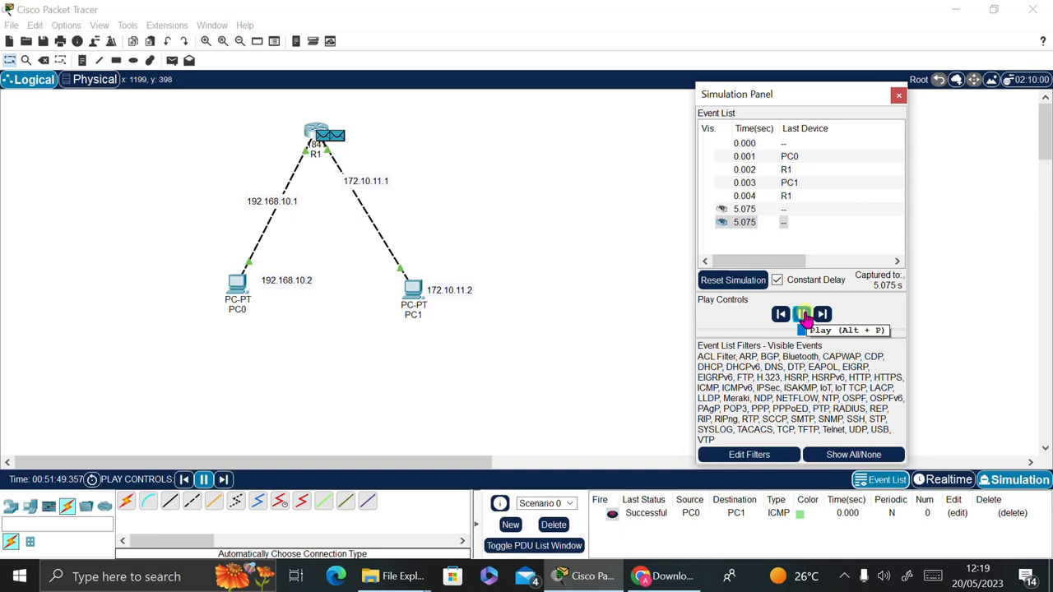
left_click(802, 316)
left_click(842, 577)
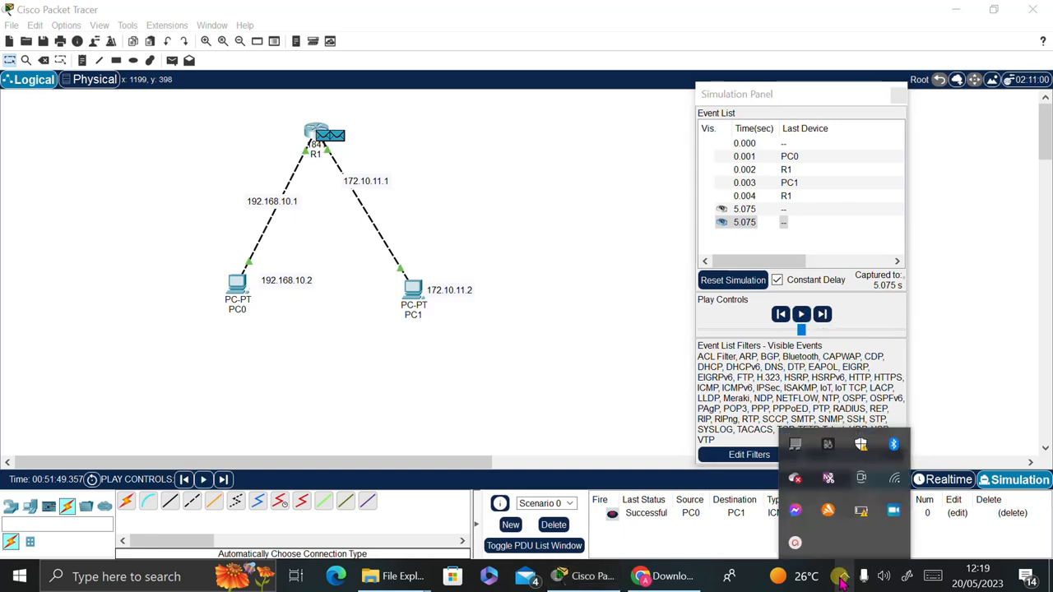
left_click(794, 543)
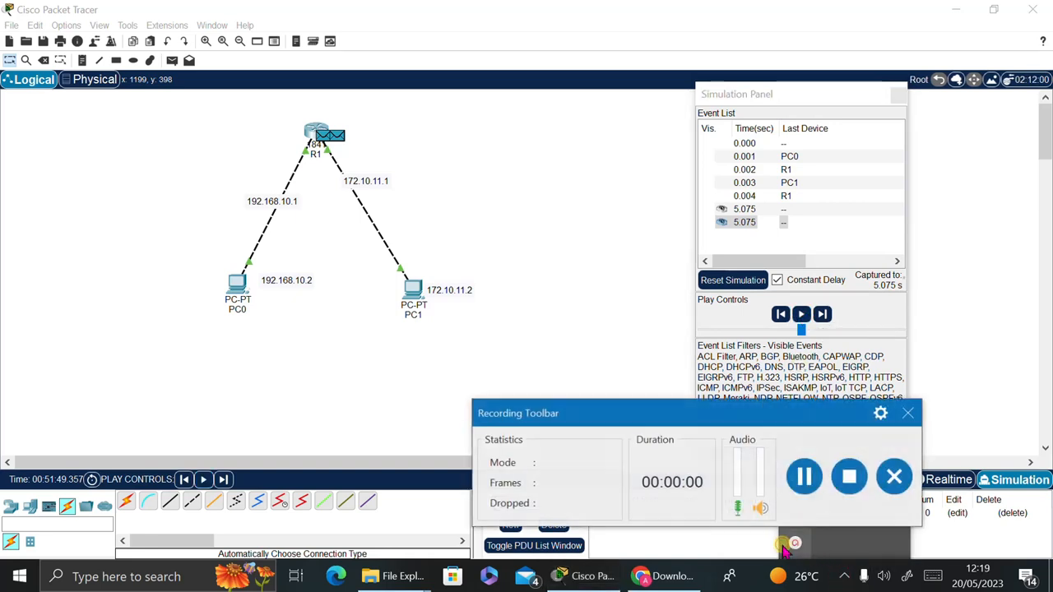